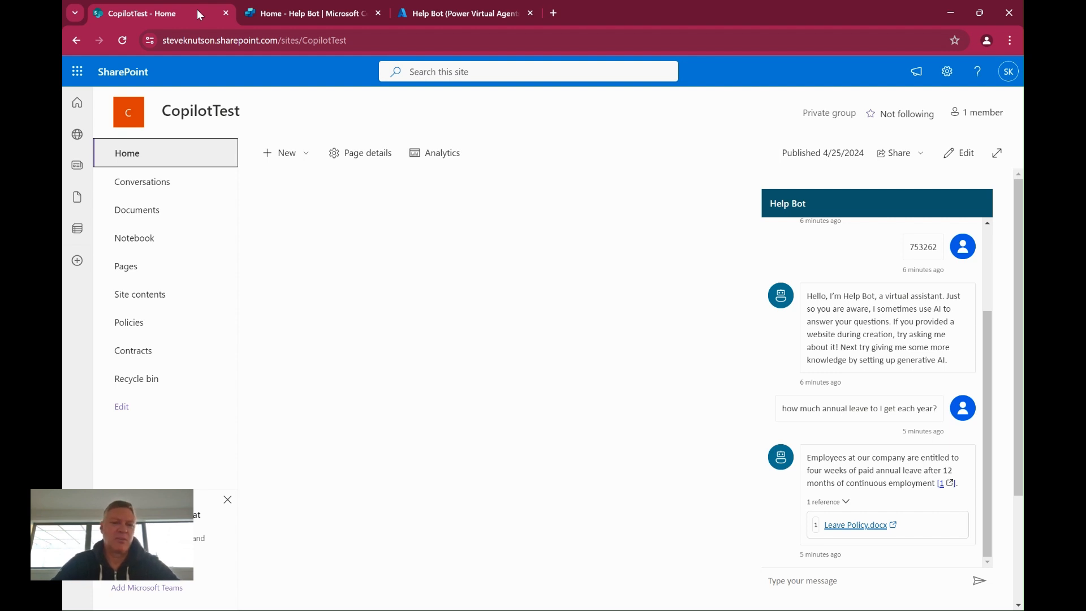
# Review the CopilotTest site's Documents, Pages and Policies, and read Leave Policy.docx before closing it
pyautogui.click(172, 219)
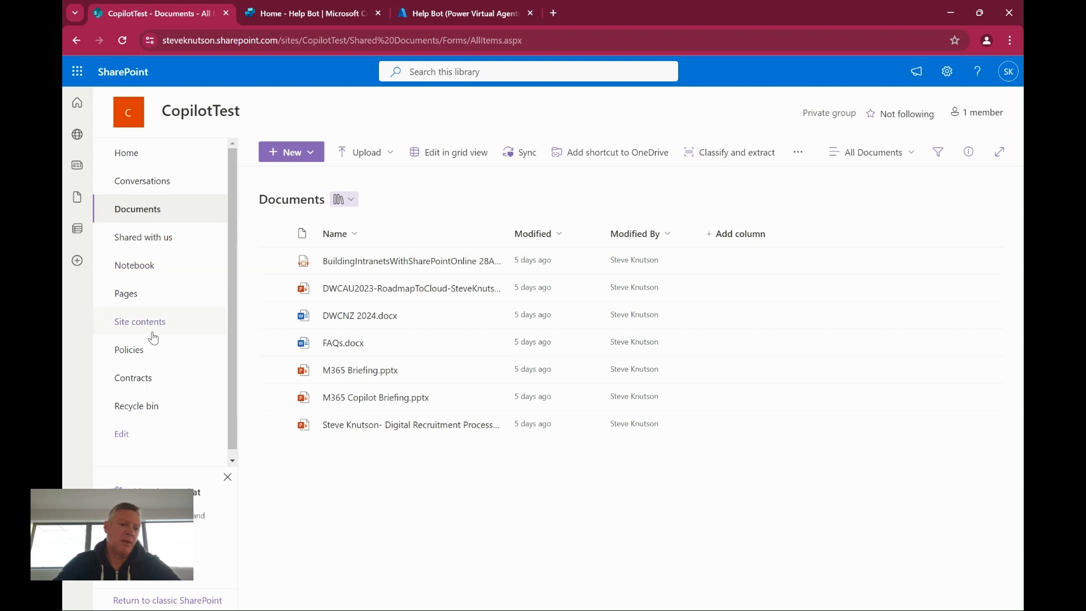
pyautogui.click(122, 297)
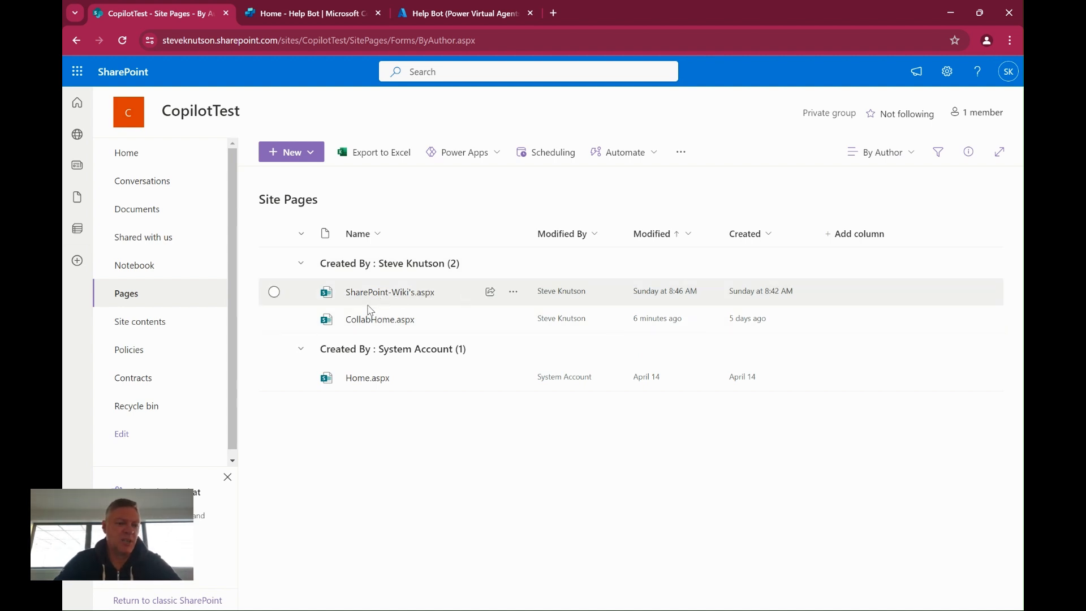
pyautogui.click(150, 361)
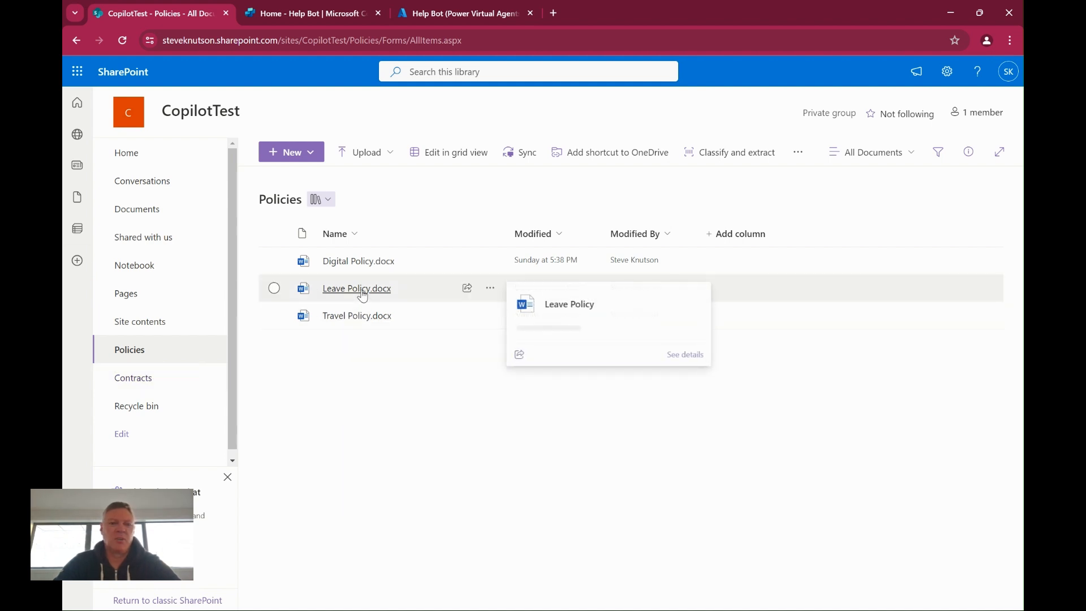
pyautogui.click(360, 290)
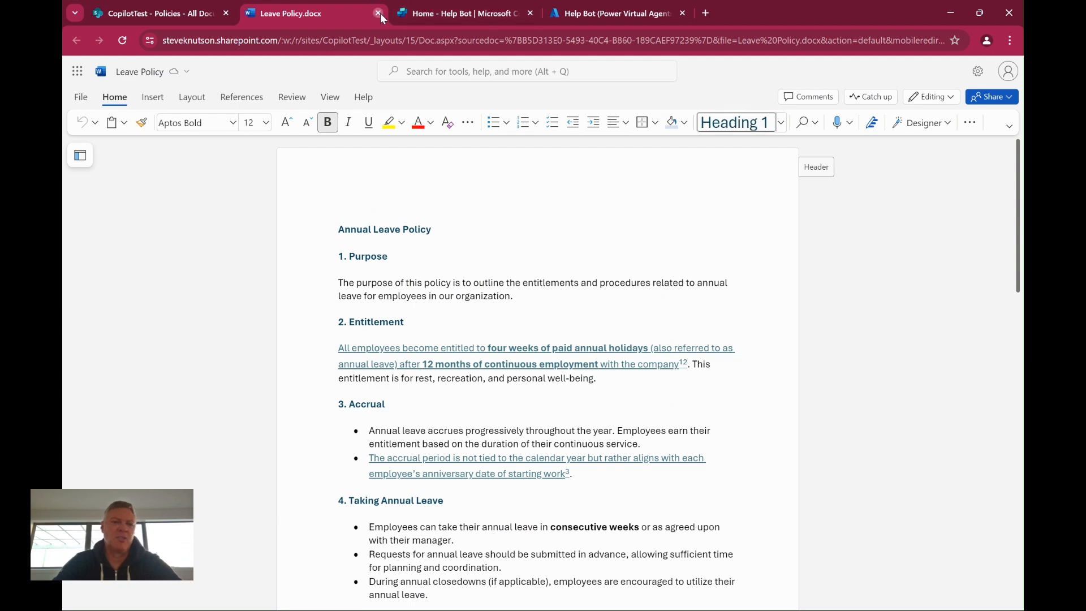
pyautogui.click(377, 13)
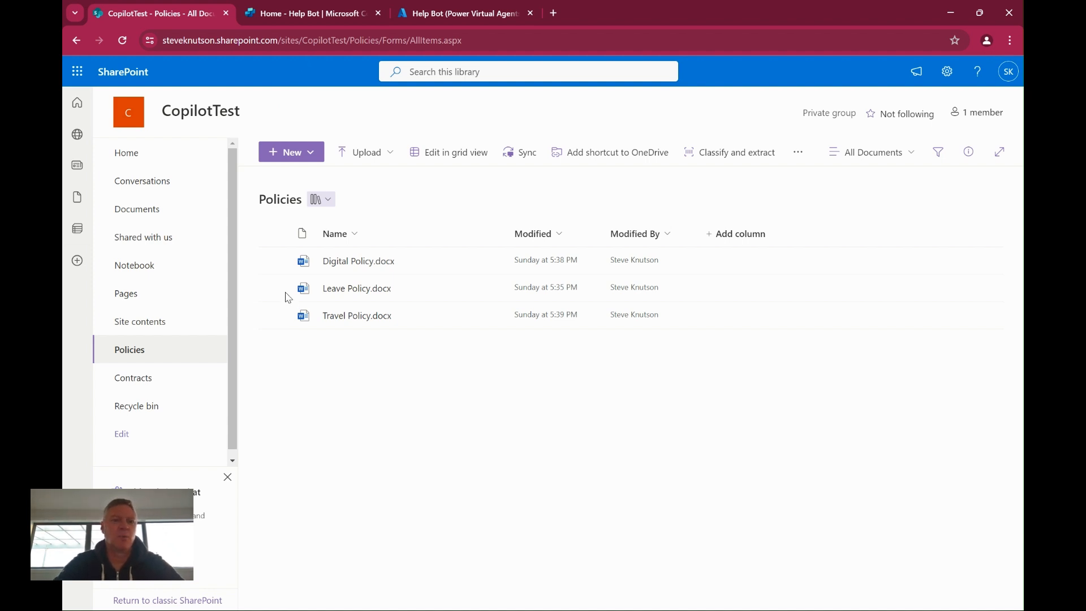
# Switch to Copilot Studio and view the list of copilots and the creation form for a new copilot
pyautogui.click(293, 15)
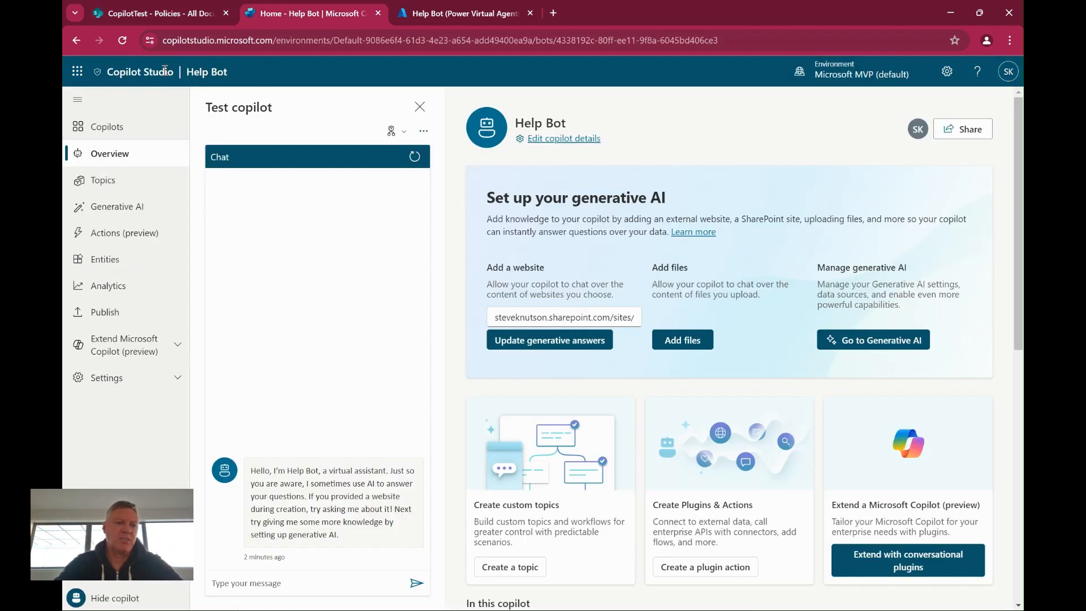
pyautogui.click(107, 126)
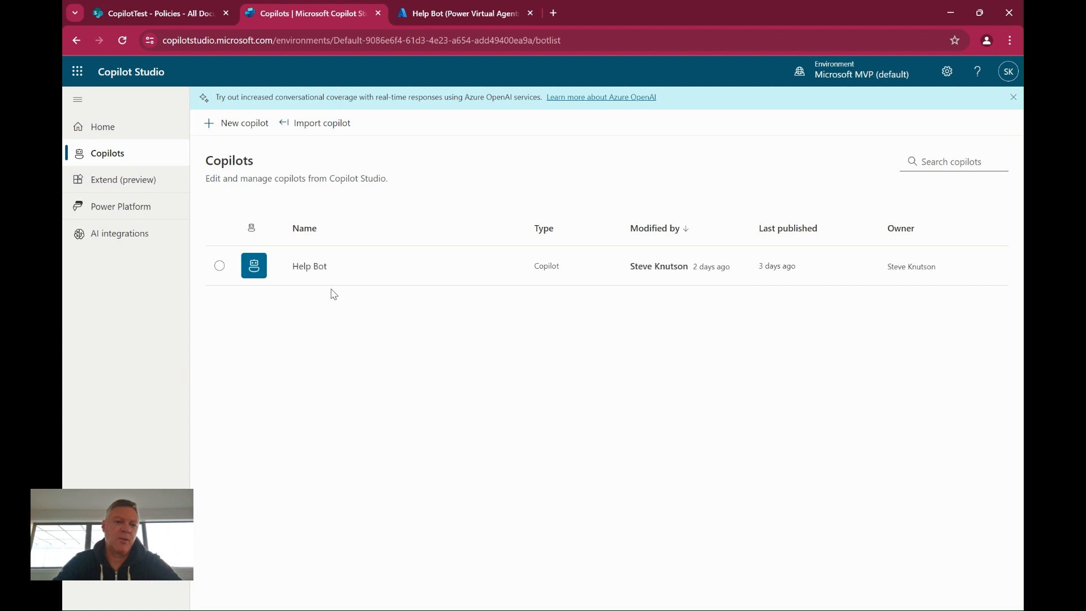
pyautogui.click(244, 127)
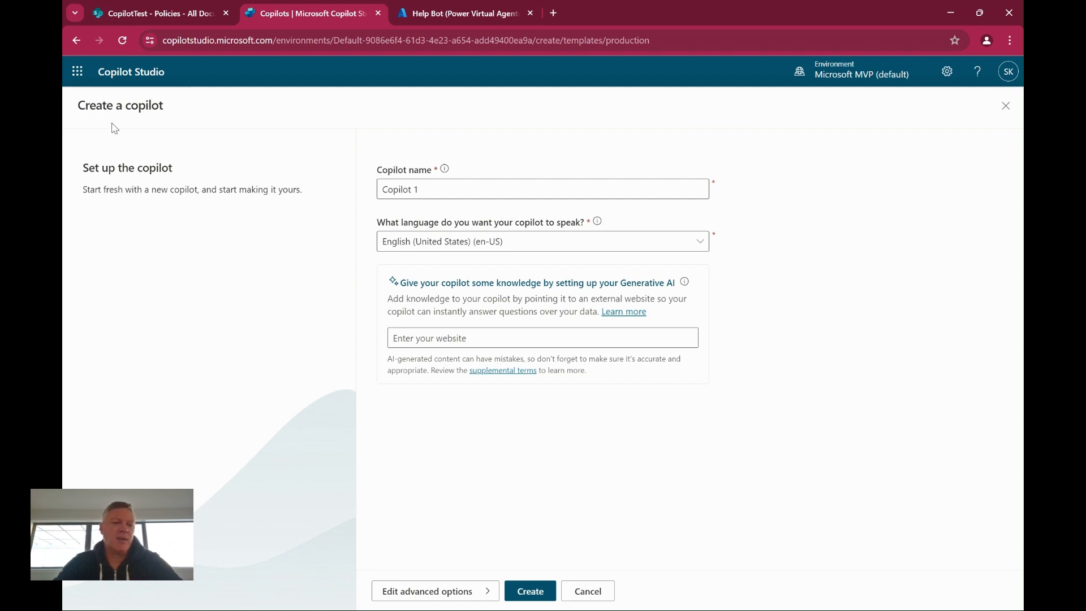
pyautogui.click(76, 41)
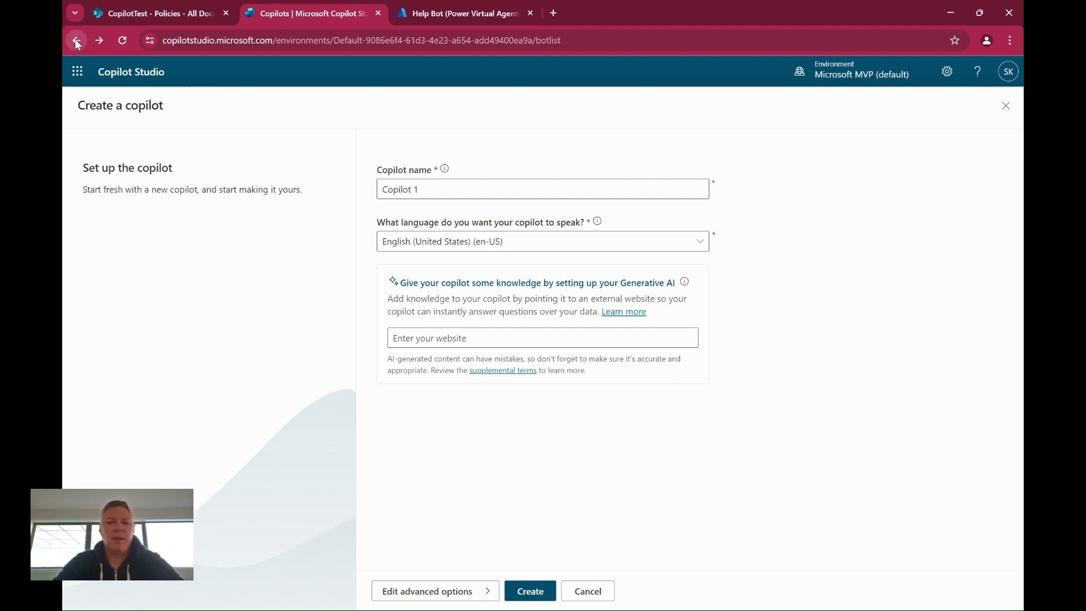
# Open the Help Bot copilot and ask "what is a faq" in its test chat
pyautogui.click(309, 267)
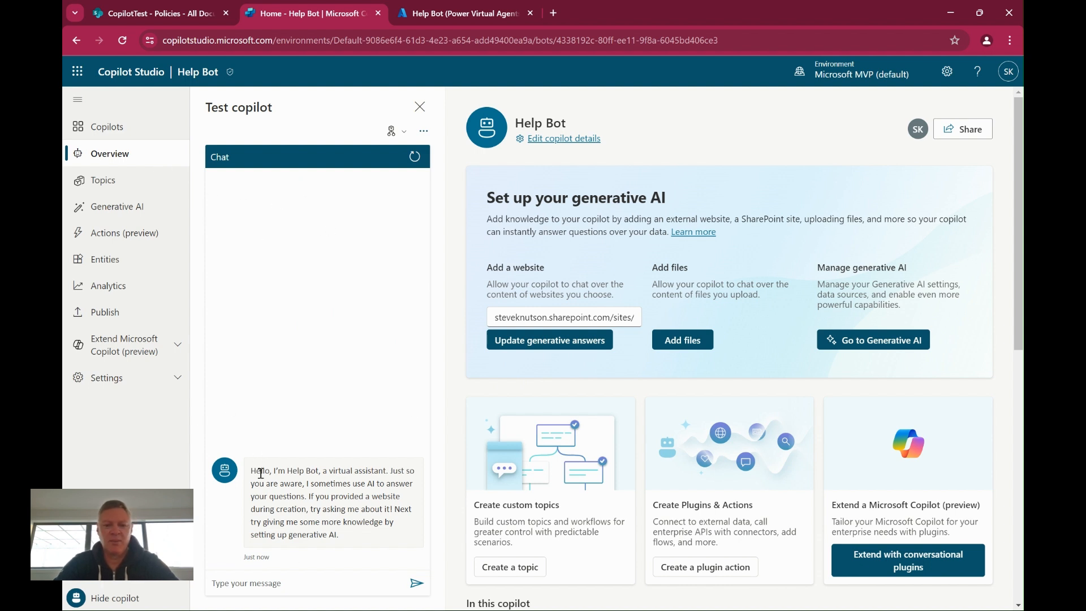
pyautogui.click(260, 589)
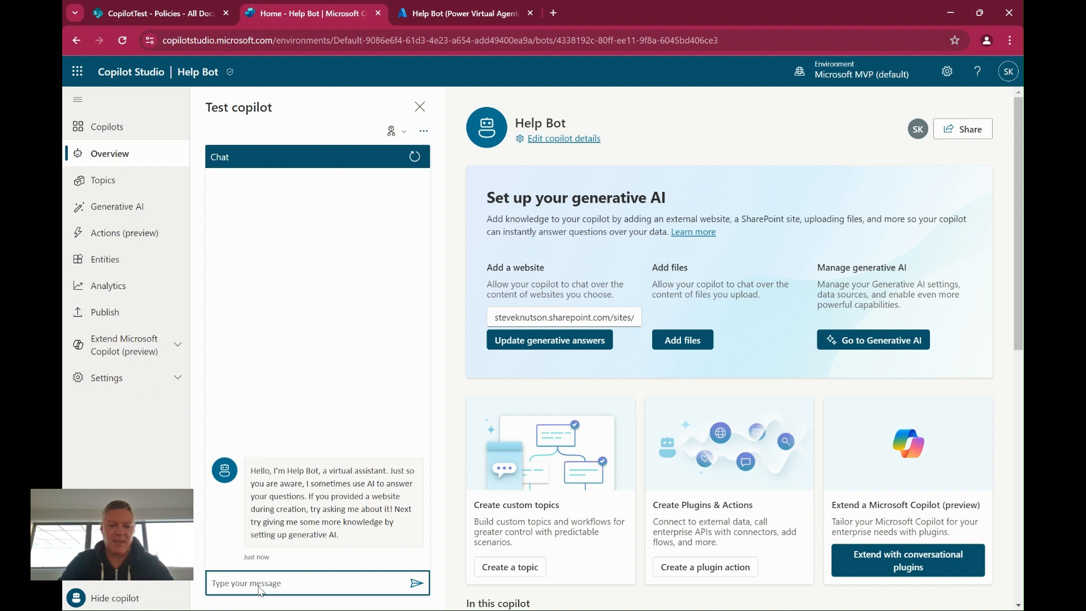
pyautogui.write('what is a faq')
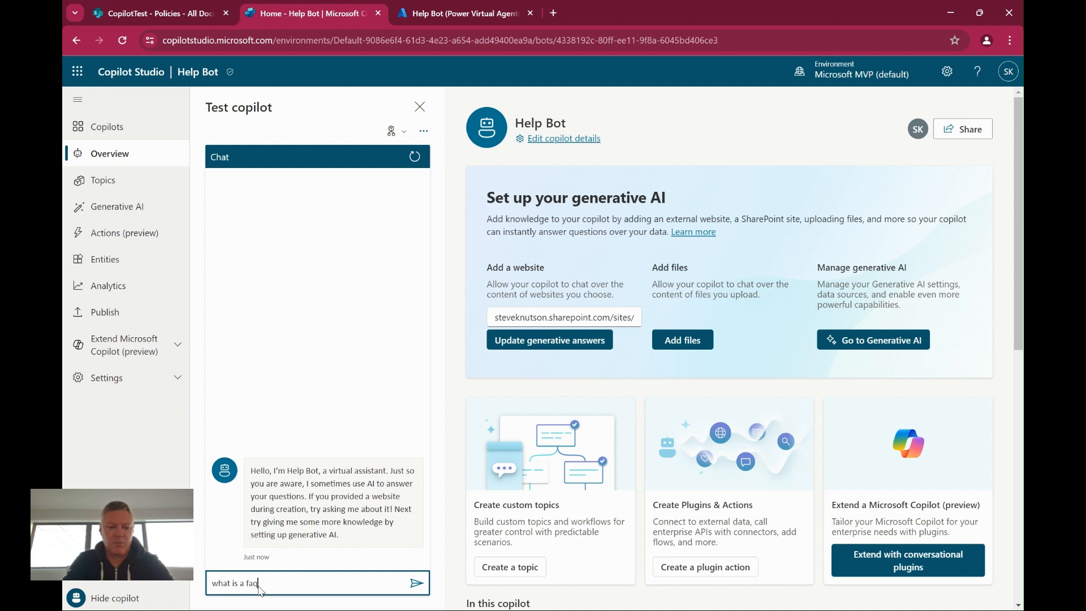
pyautogui.press('Return')
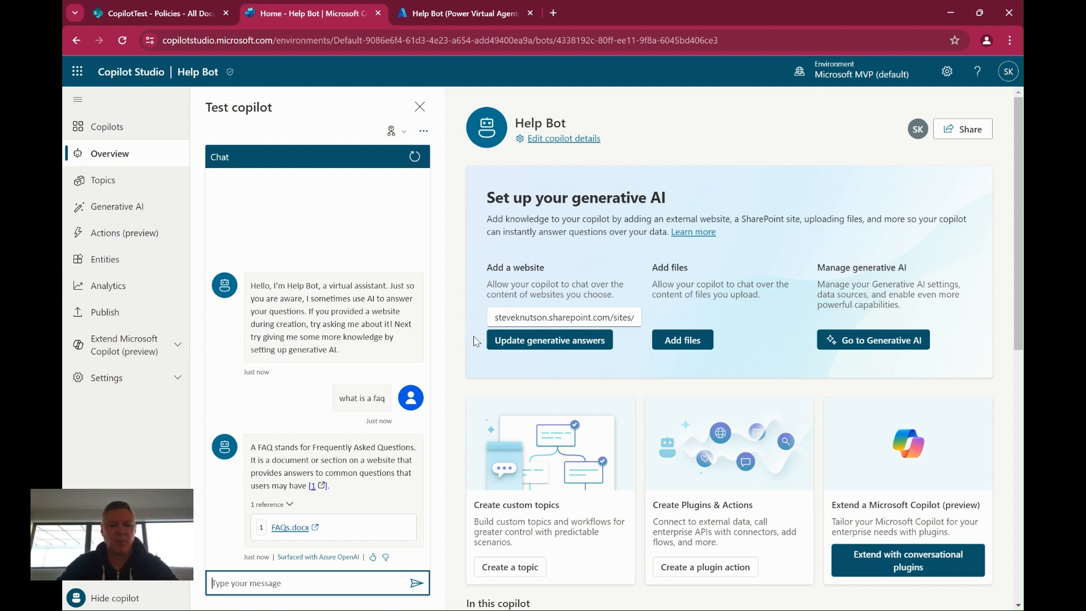
# Look over the topics, actions and building blocks on Help Bot's overview page
pyautogui.scroll(-3, 616, 395)
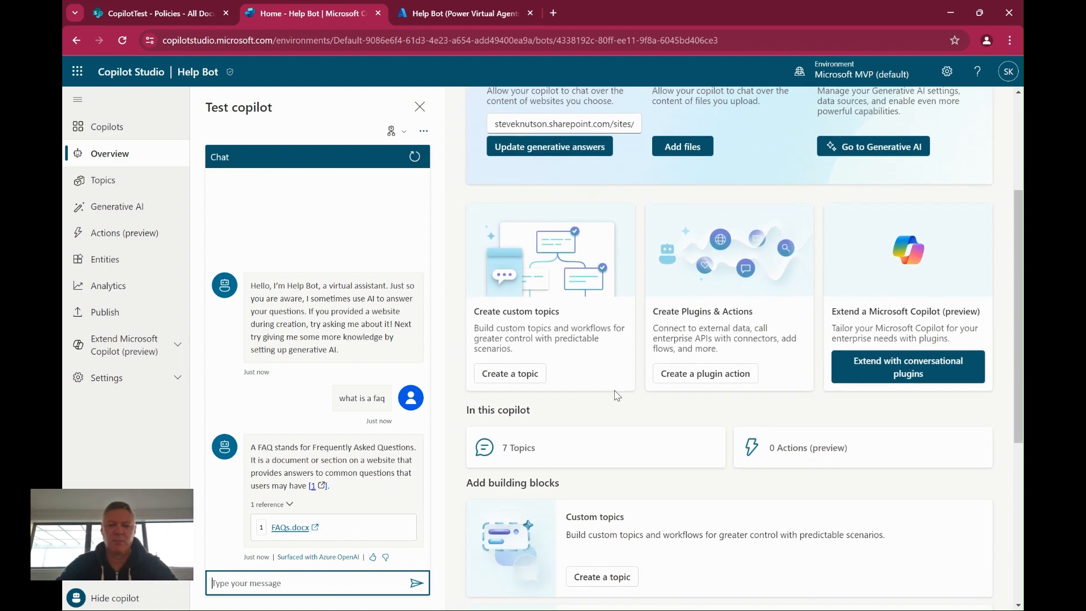
pyautogui.scroll(-2, 665, 339)
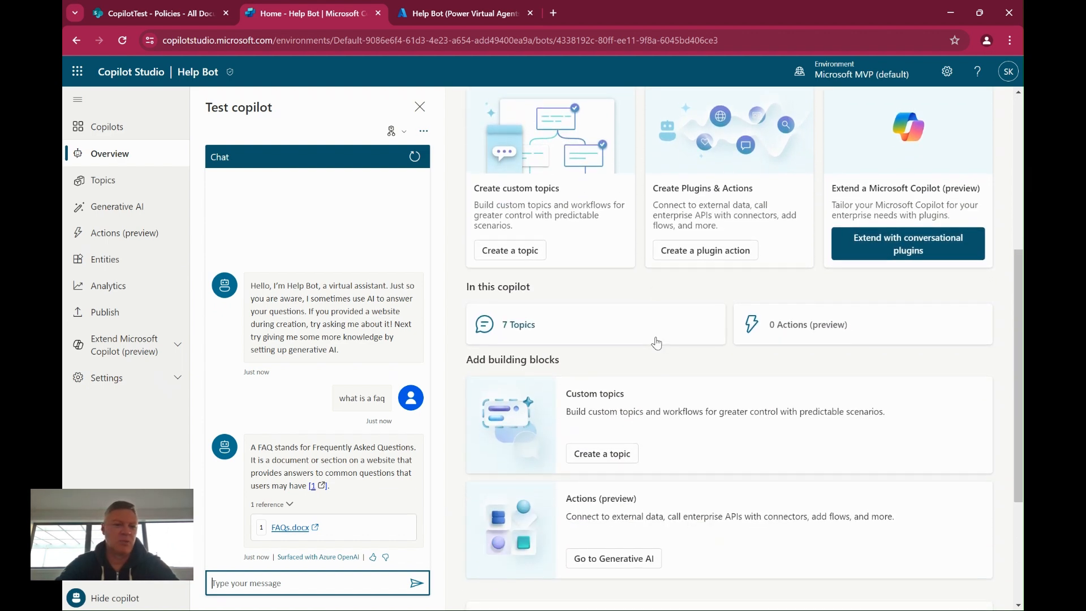
pyautogui.scroll(5, 656, 343)
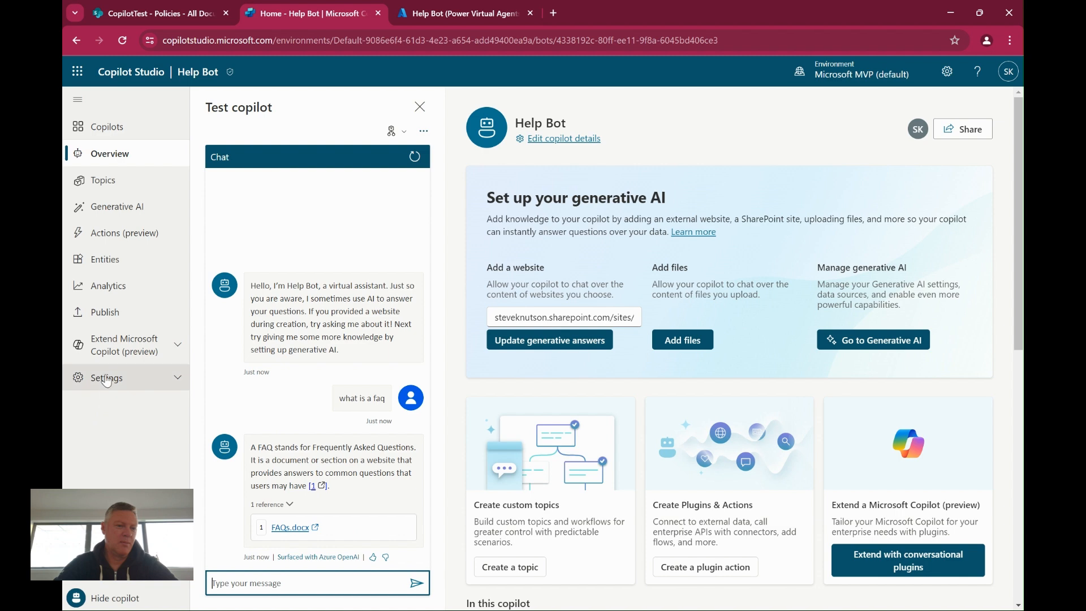
# Review Help Bot's publishing options and channels, and inspect the default embed code for the Custom website channel
pyautogui.click(105, 312)
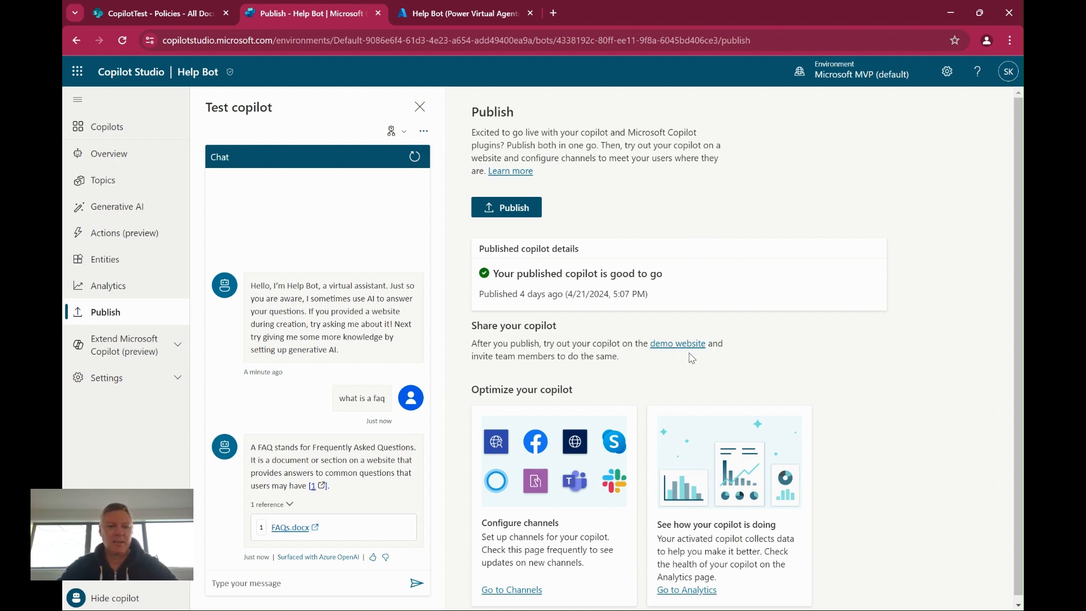
pyautogui.scroll(-1, 766, 365)
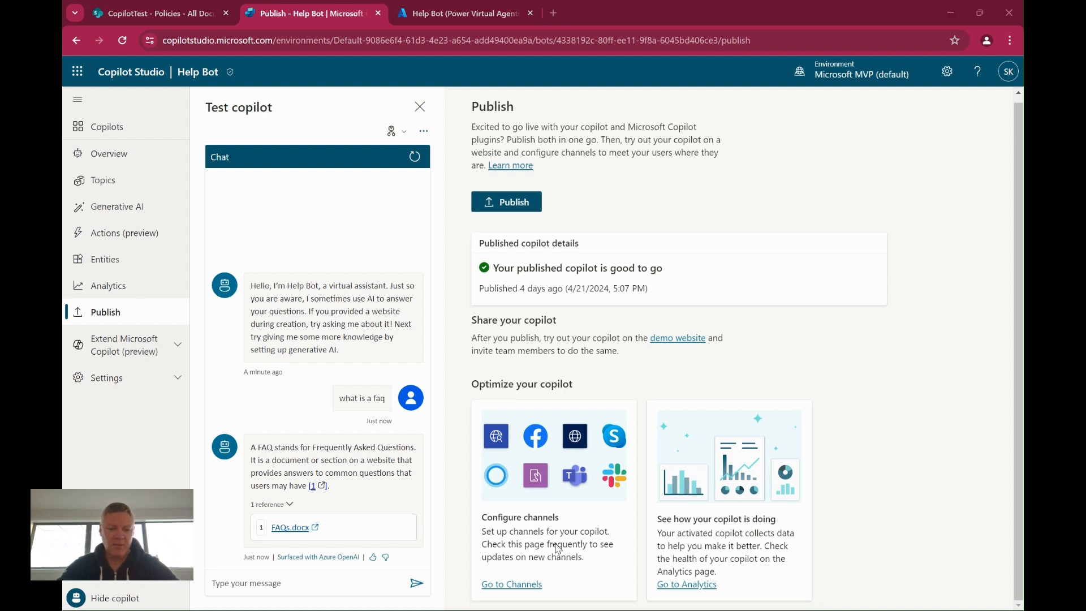
pyautogui.click(530, 586)
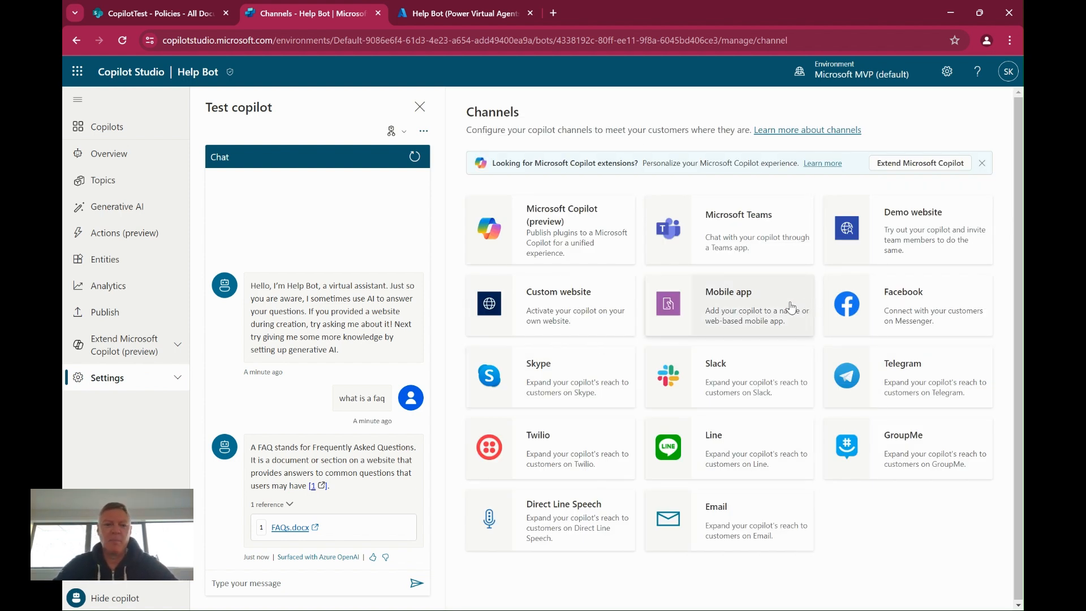
pyautogui.click(607, 321)
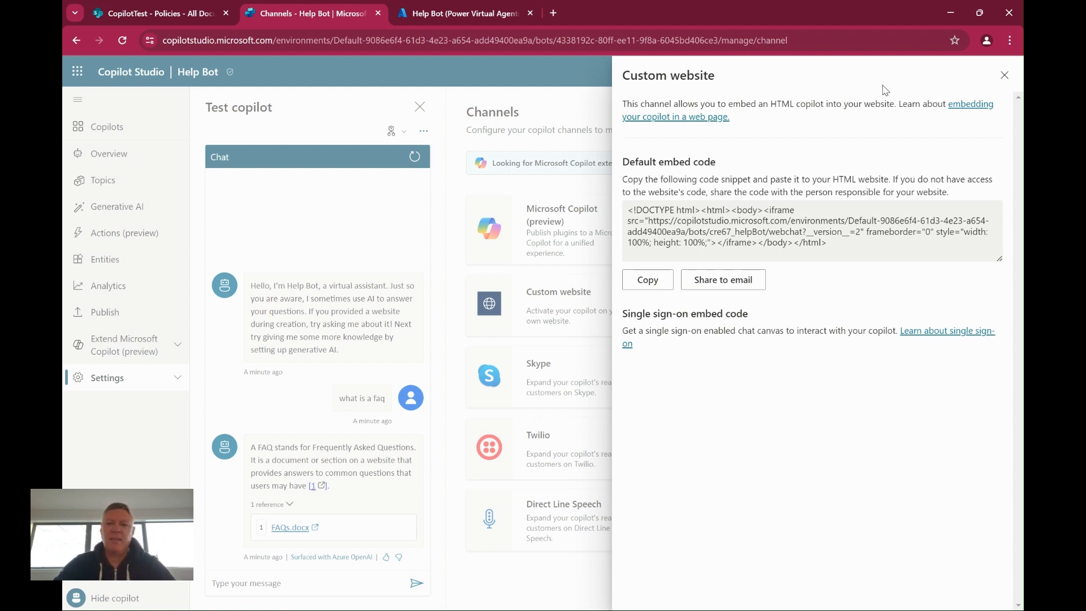
pyautogui.click(1004, 75)
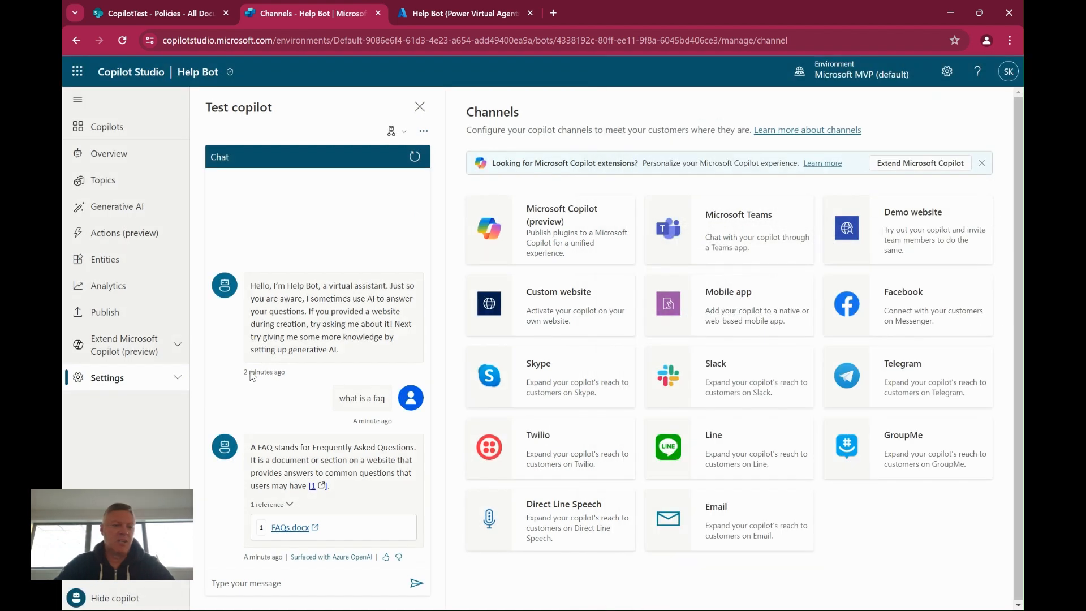
# Open Help Bot's Authentication settings under Security and review the manual authentication configuration
pyautogui.click(172, 380)
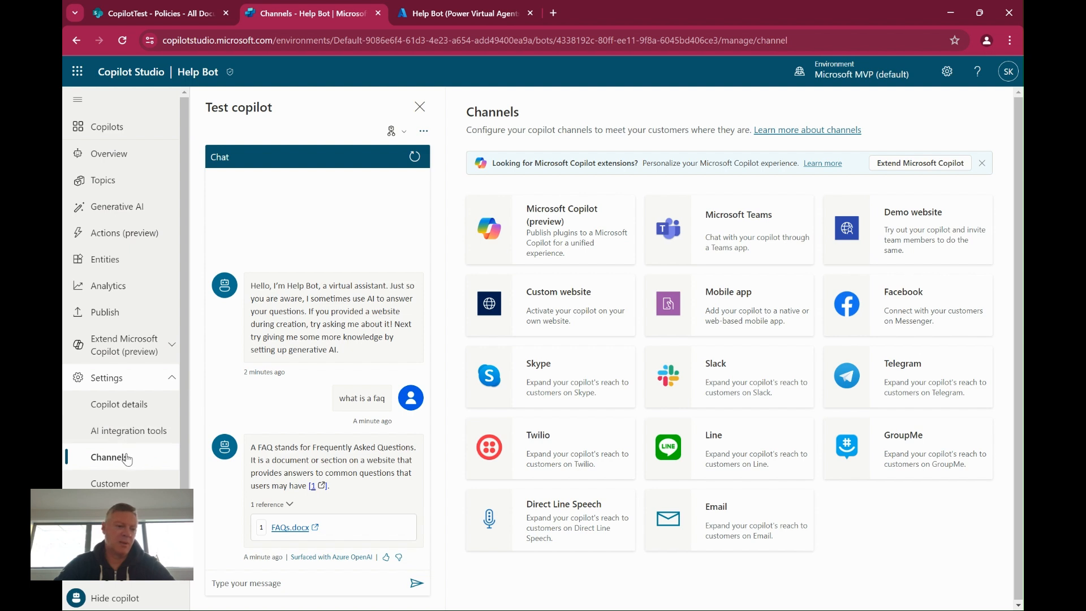
pyautogui.click(113, 521)
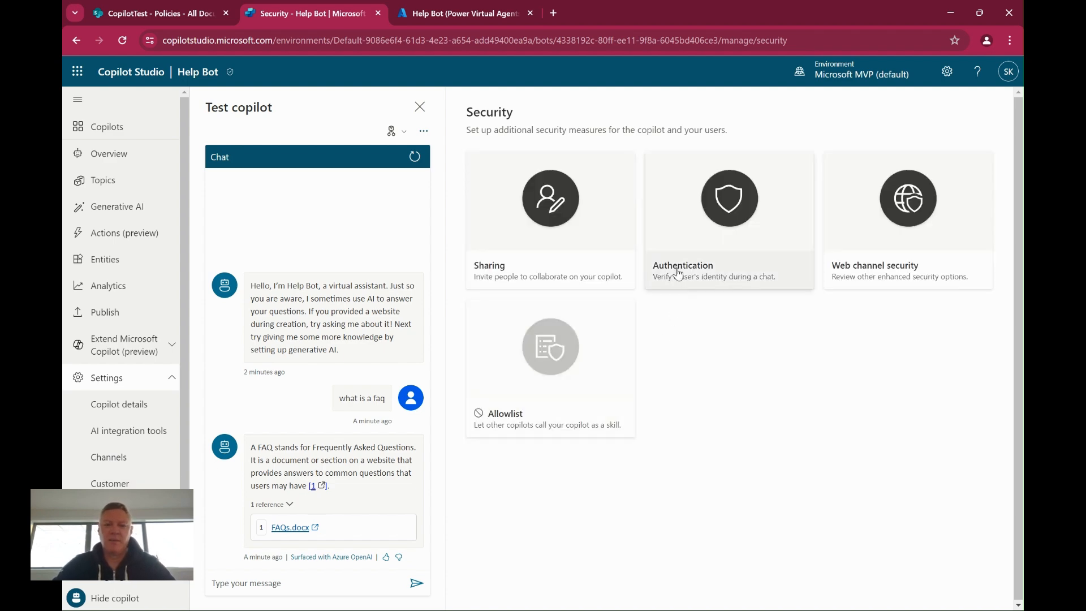
pyautogui.click(716, 232)
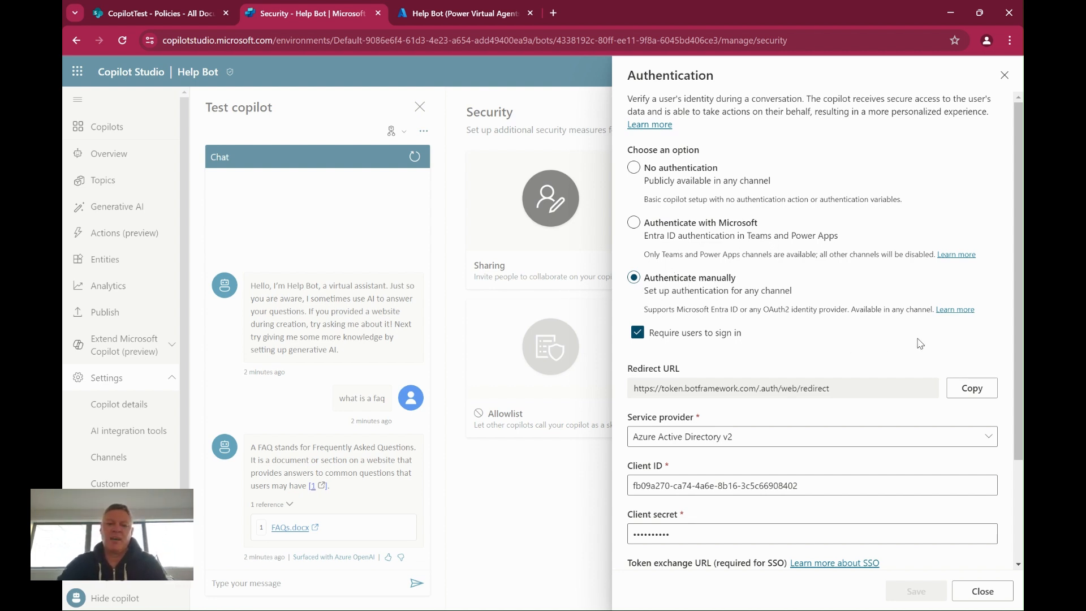
pyautogui.scroll(-3, 867, 346)
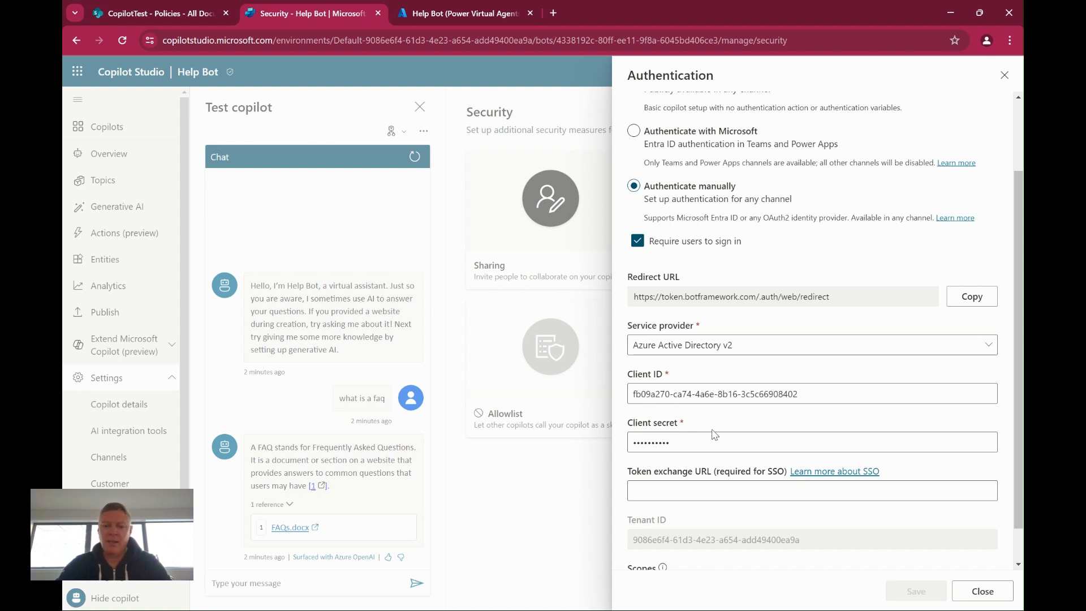
# Switch to the Azure portal and compare the Help Bot app registration's redirect URI with the redirect URL in Copilot Studio
pyautogui.hotkey('ctrl', 'Tab')
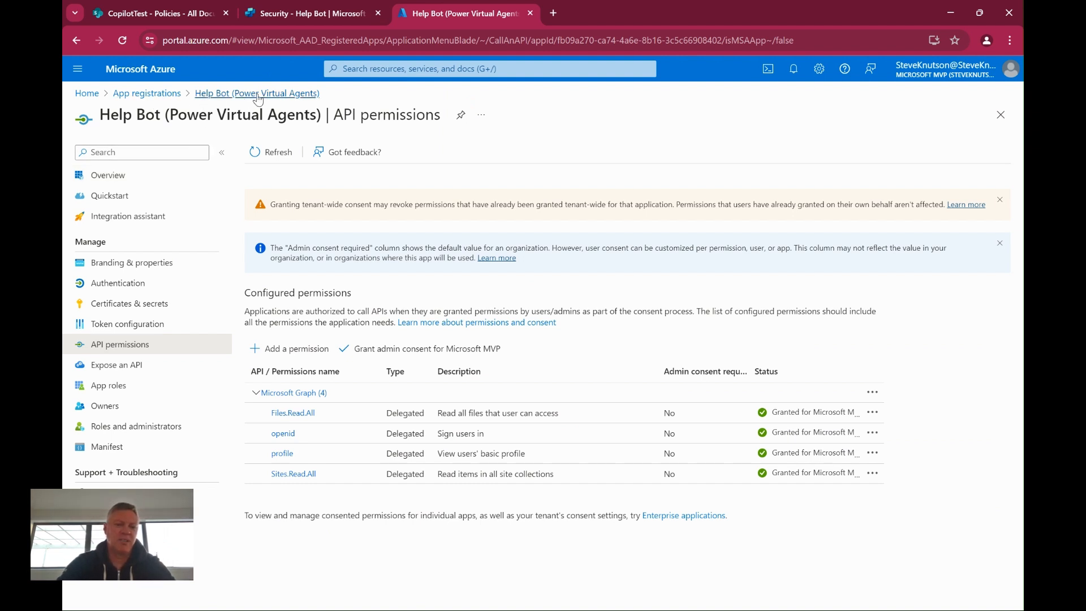
pyautogui.click(117, 282)
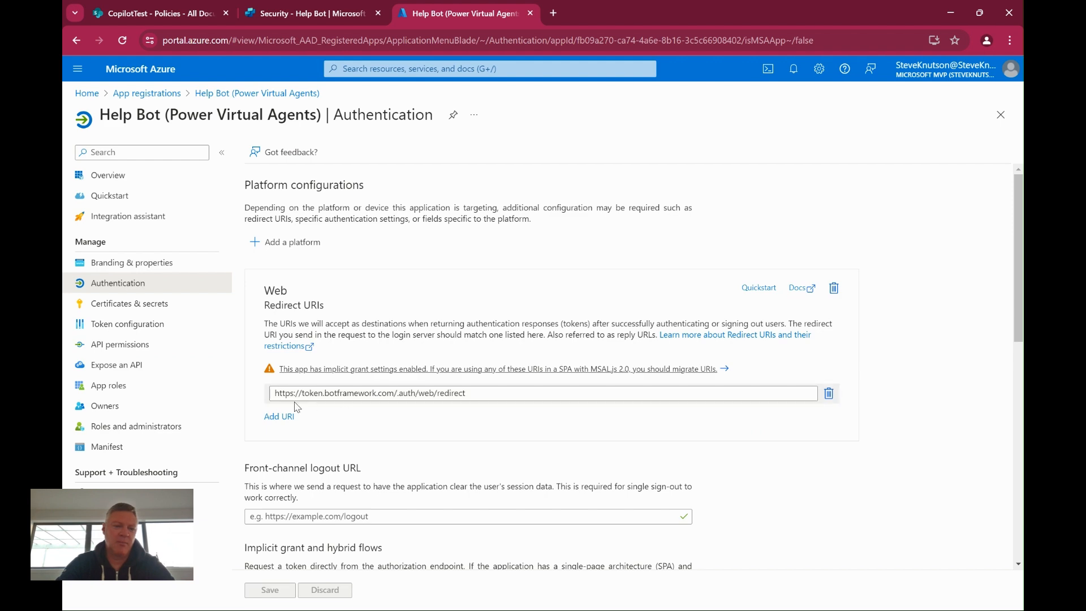
pyautogui.click(305, 17)
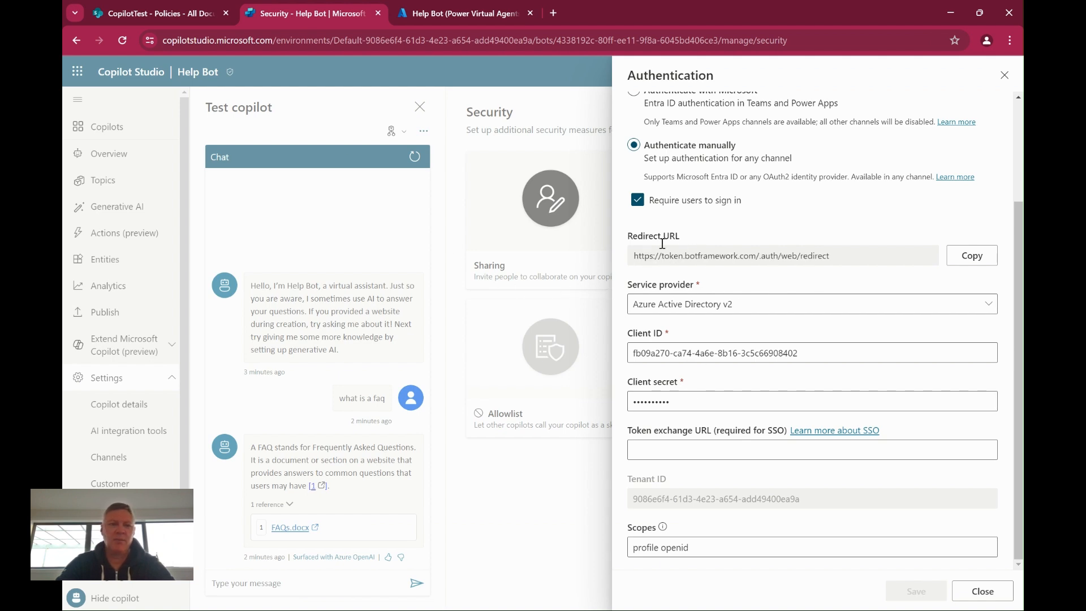
# Compare the application (client) ID on the Azure app registration's overview with the client ID in Copilot Studio's authentication settings
pyautogui.click(487, 4)
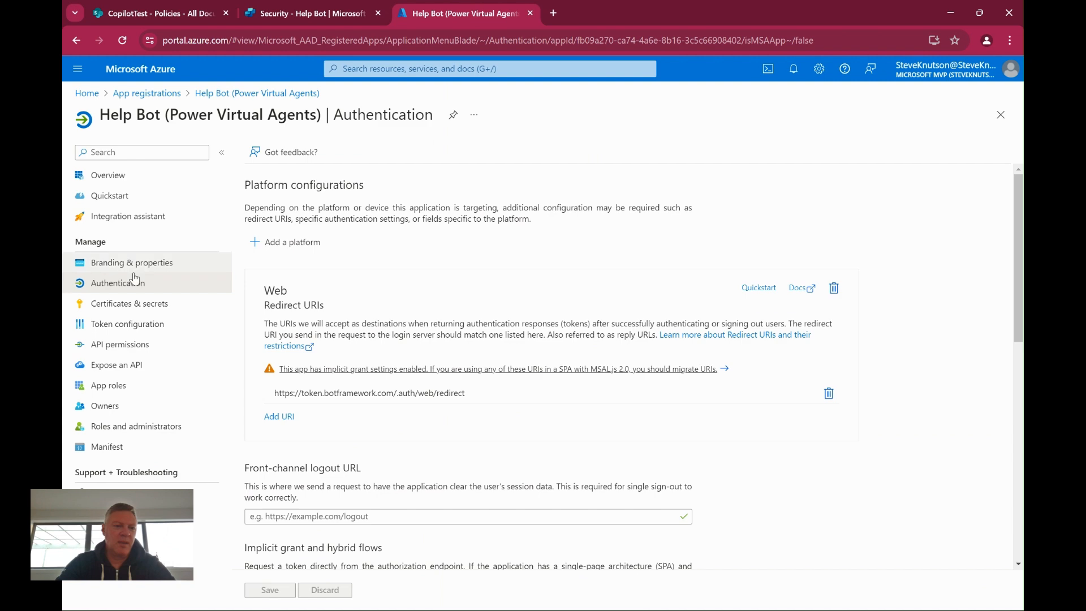
pyautogui.click(125, 180)
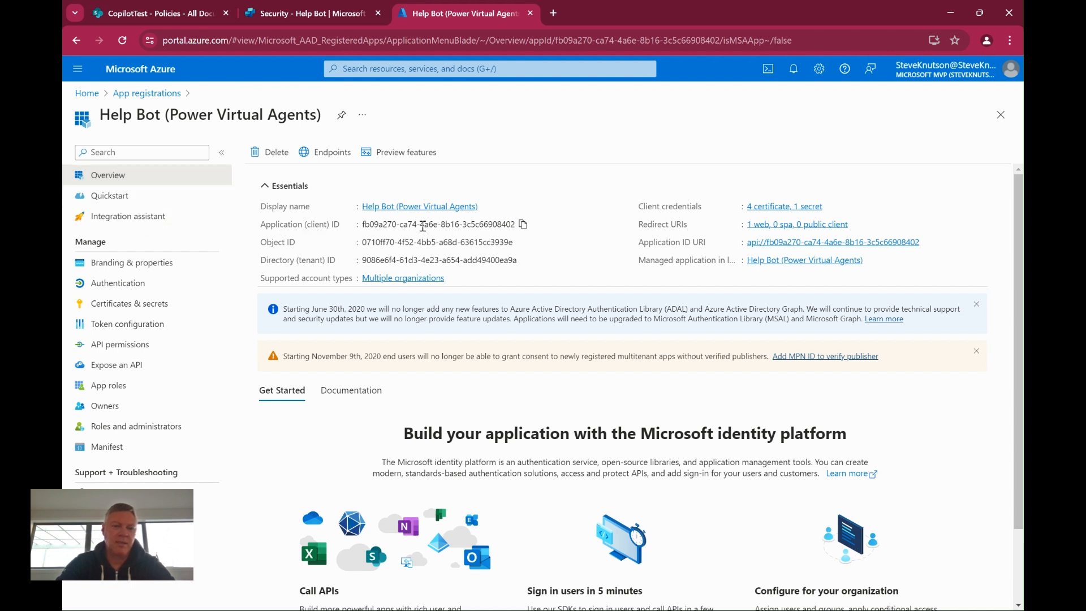
pyautogui.click(300, 17)
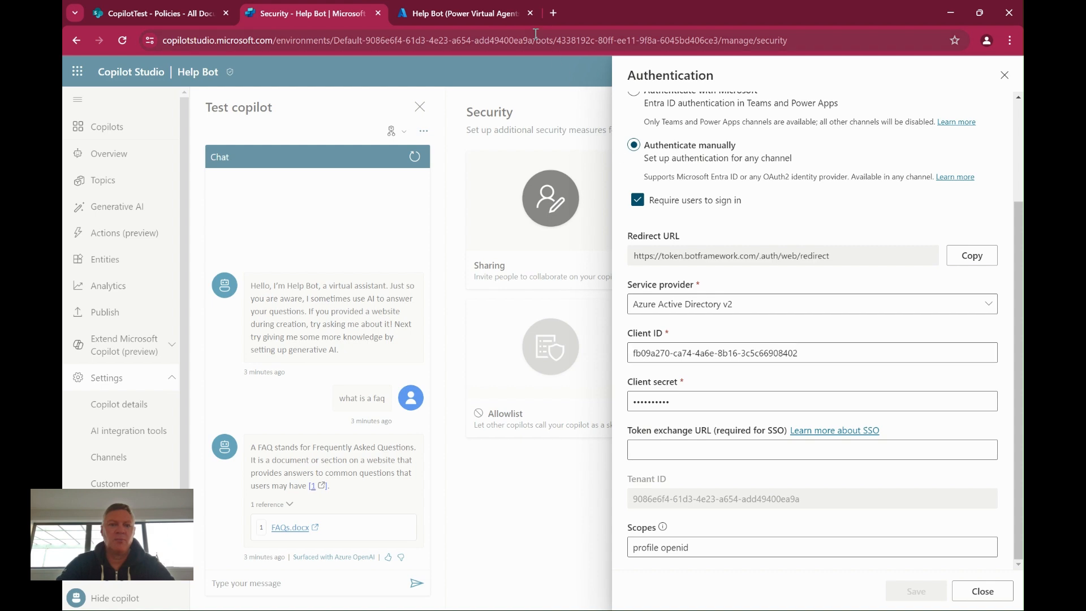
# Review the Help Bot app registration's client secrets and its configured Microsoft Graph API permissions in the Azure portal
pyautogui.click(459, 10)
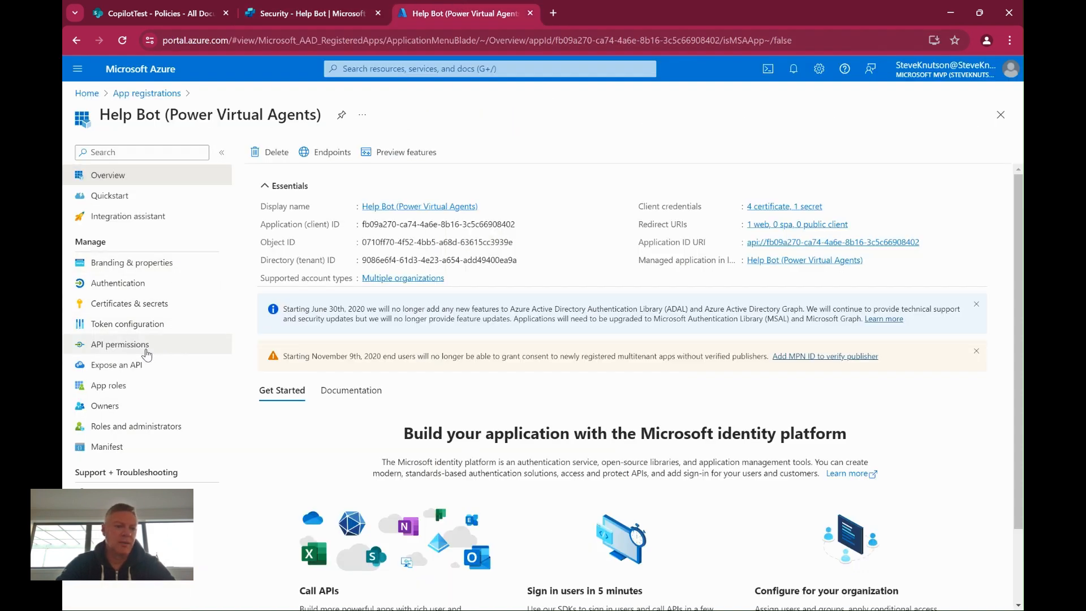
pyautogui.click(117, 346)
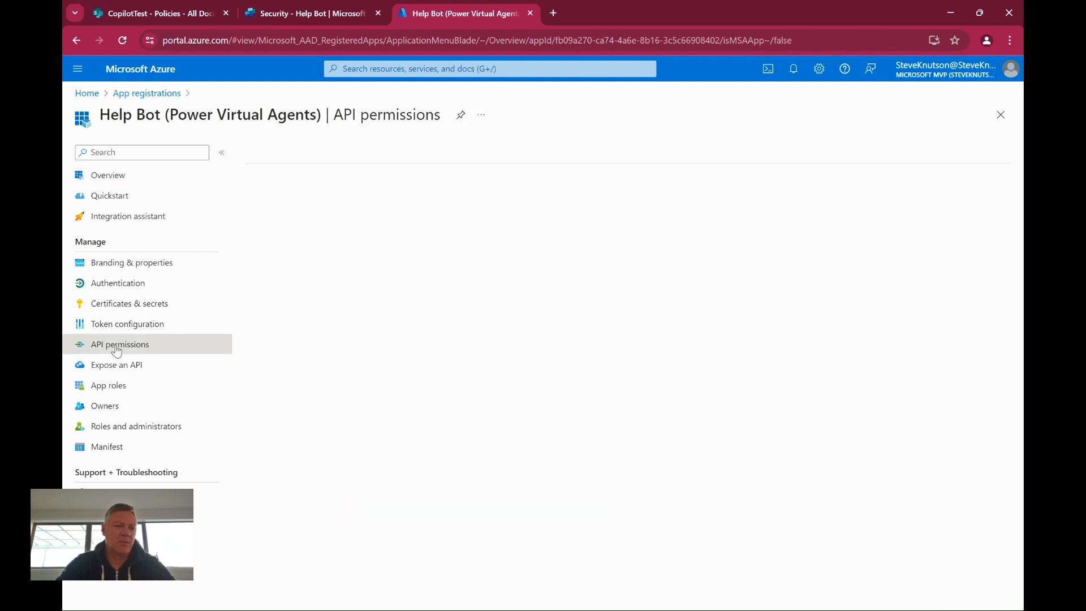
pyautogui.click(134, 310)
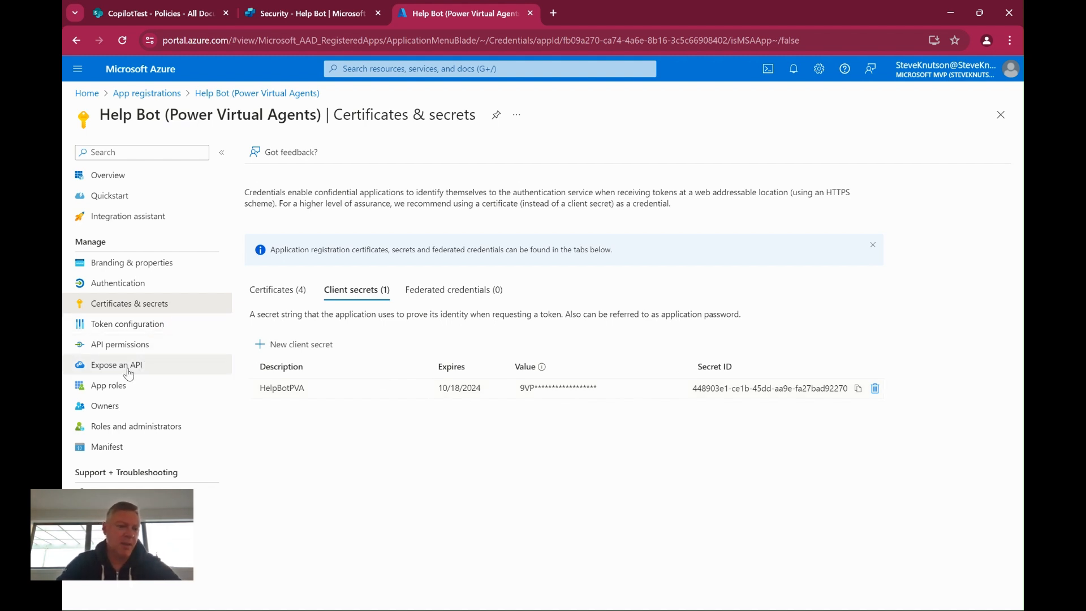
pyautogui.click(124, 349)
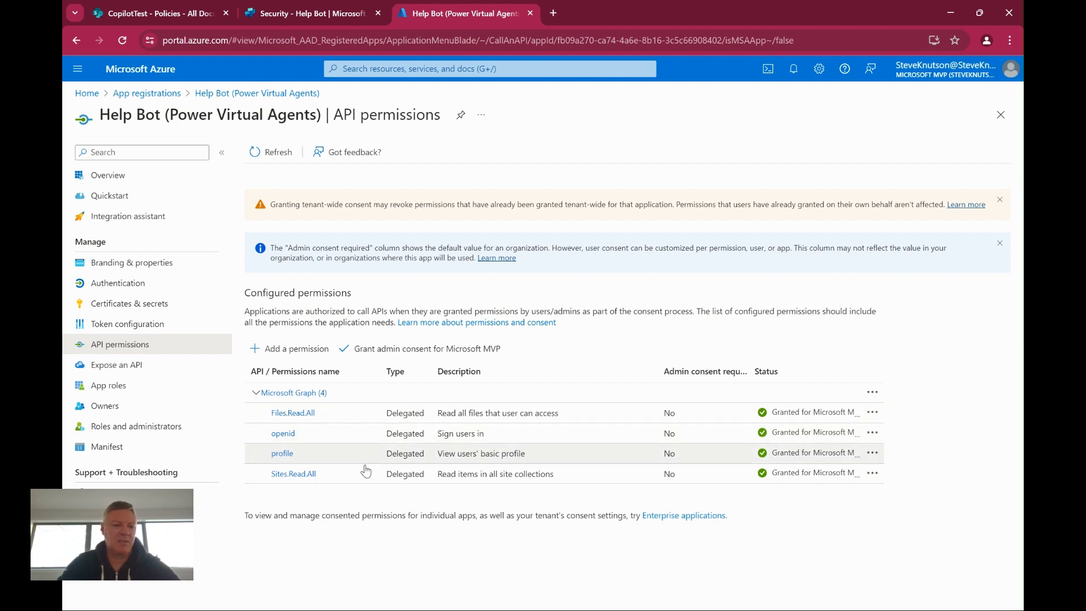
# Switch back to Copilot Studio, close the Authentication settings and review Help Bot's Publish page
pyautogui.click(318, 17)
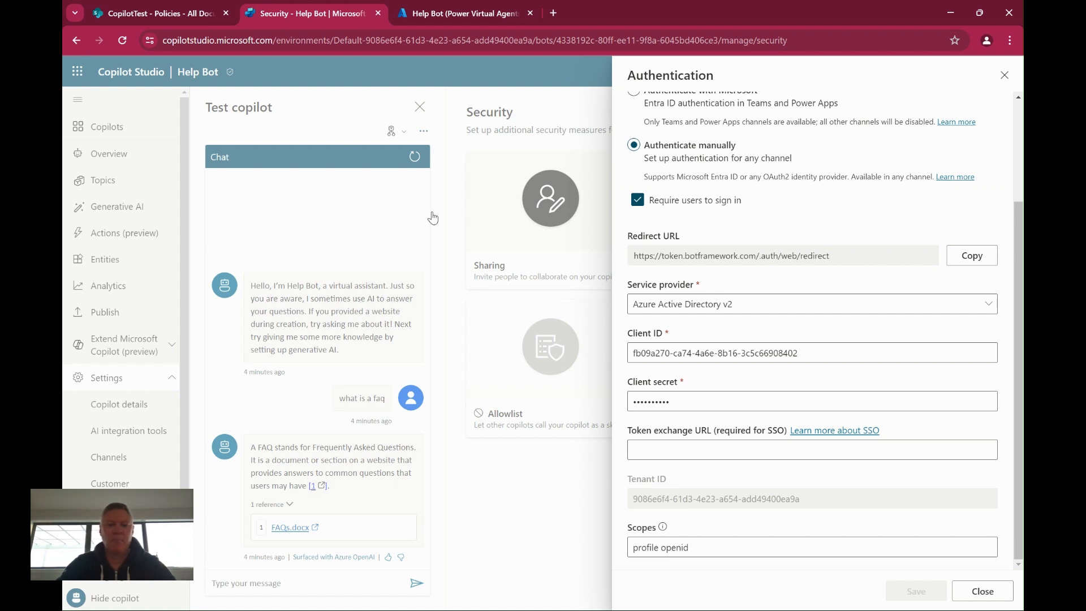
pyautogui.click(1004, 75)
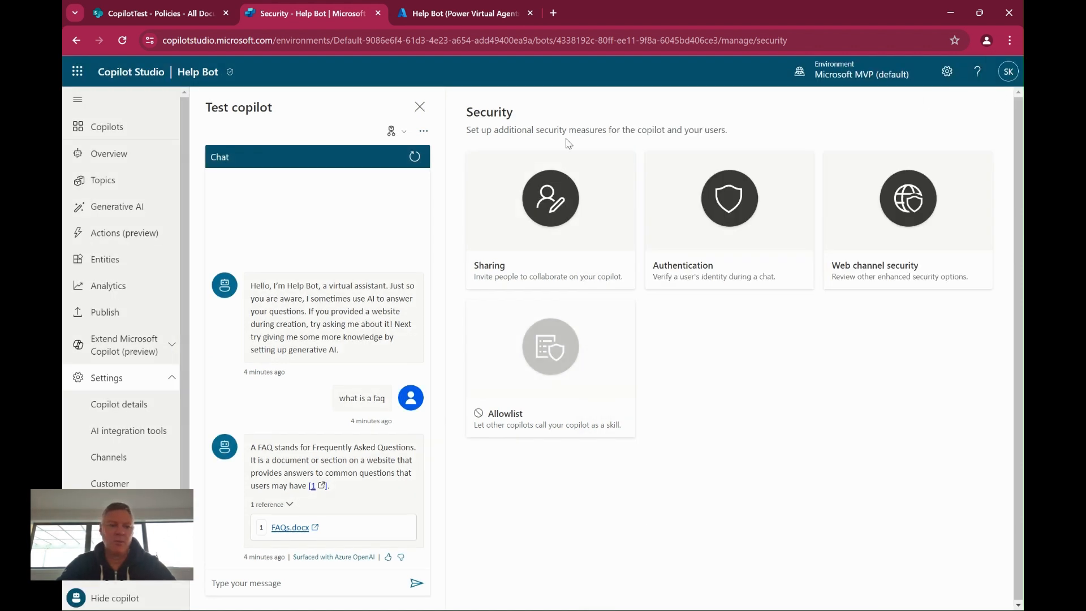
pyautogui.scroll(-1, 115, 323)
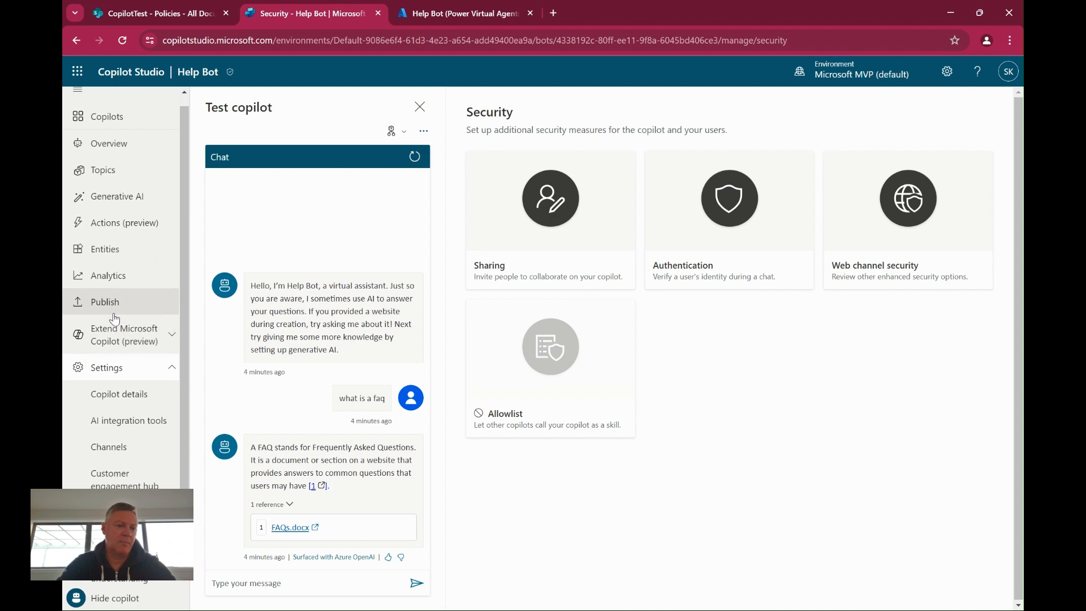
pyautogui.click(109, 300)
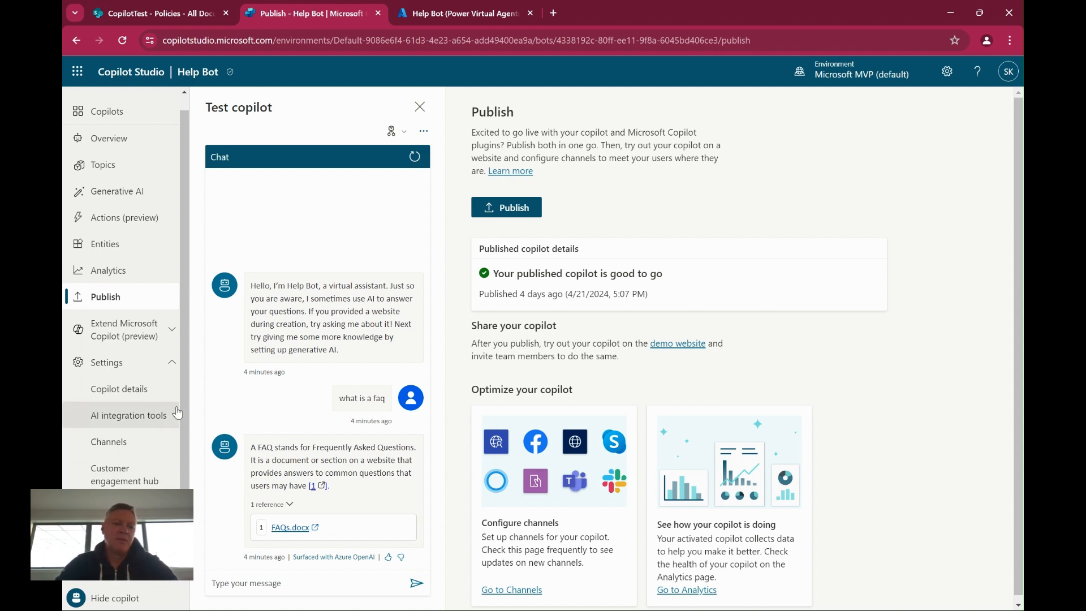
# Go to Help Bot's channels and review the default embed code of the Custom website channel
pyautogui.click(506, 591)
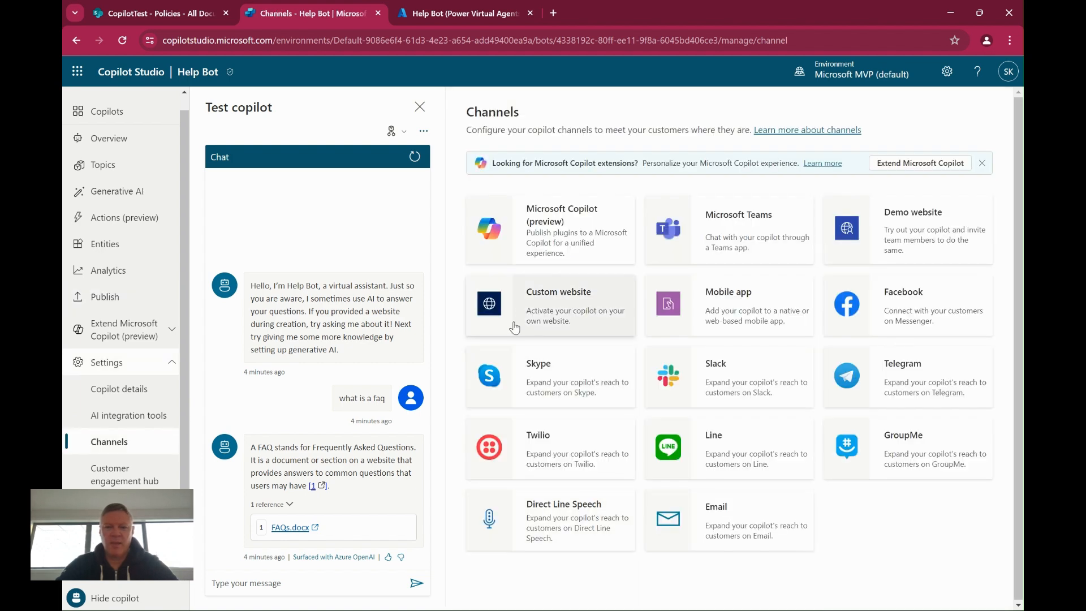
pyautogui.click(554, 309)
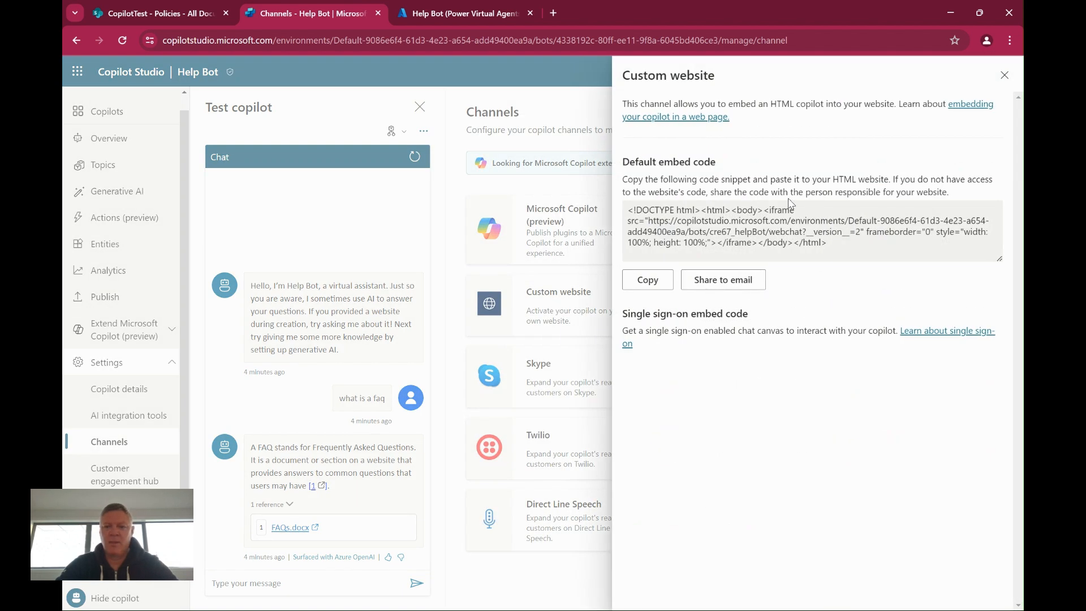
# Switch to the CopilotTest SharePoint site and open HTML Field Security from its full site settings
pyautogui.click(164, 12)
pyautogui.click(124, 158)
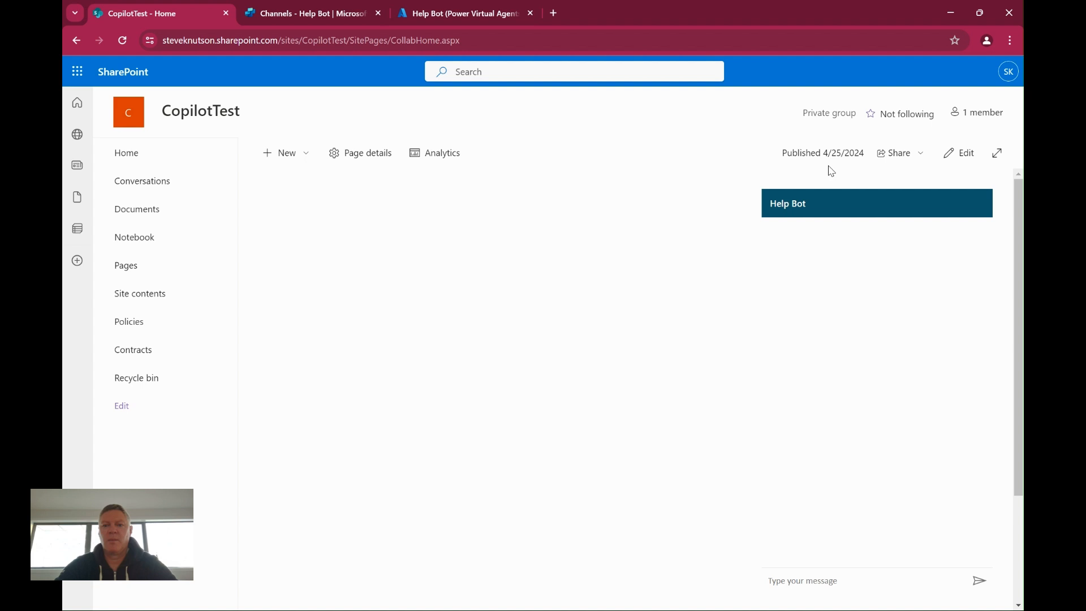
pyautogui.click(955, 83)
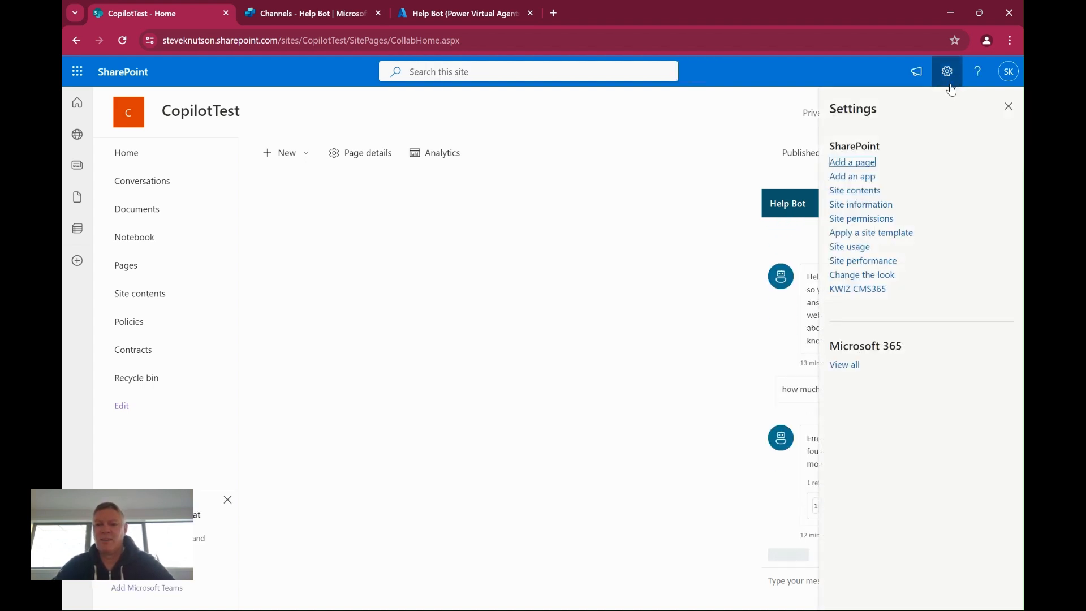
pyautogui.click(866, 206)
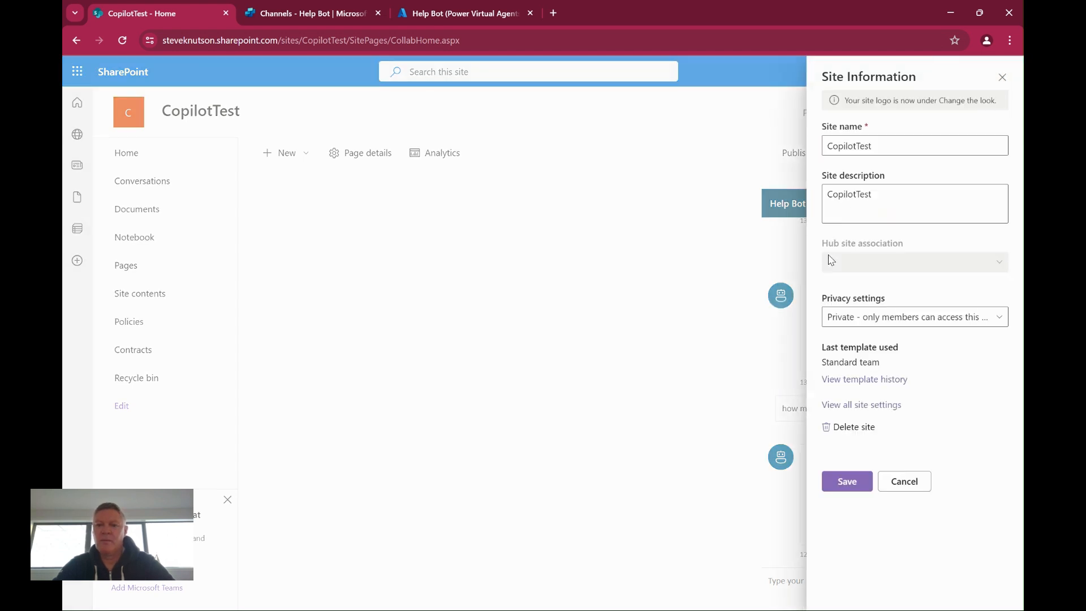
pyautogui.click(864, 406)
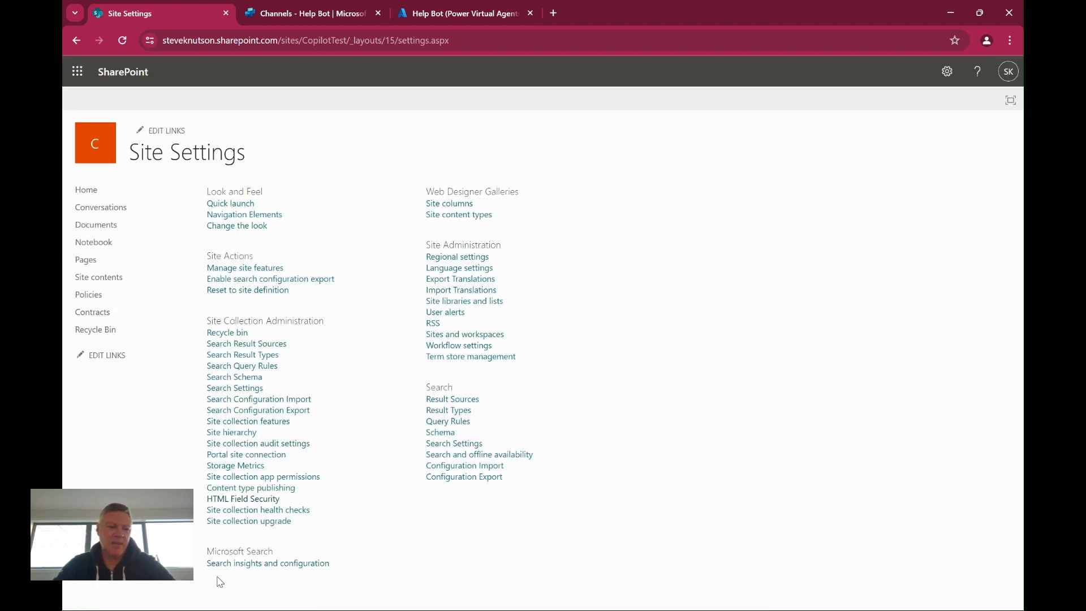
pyautogui.click(237, 499)
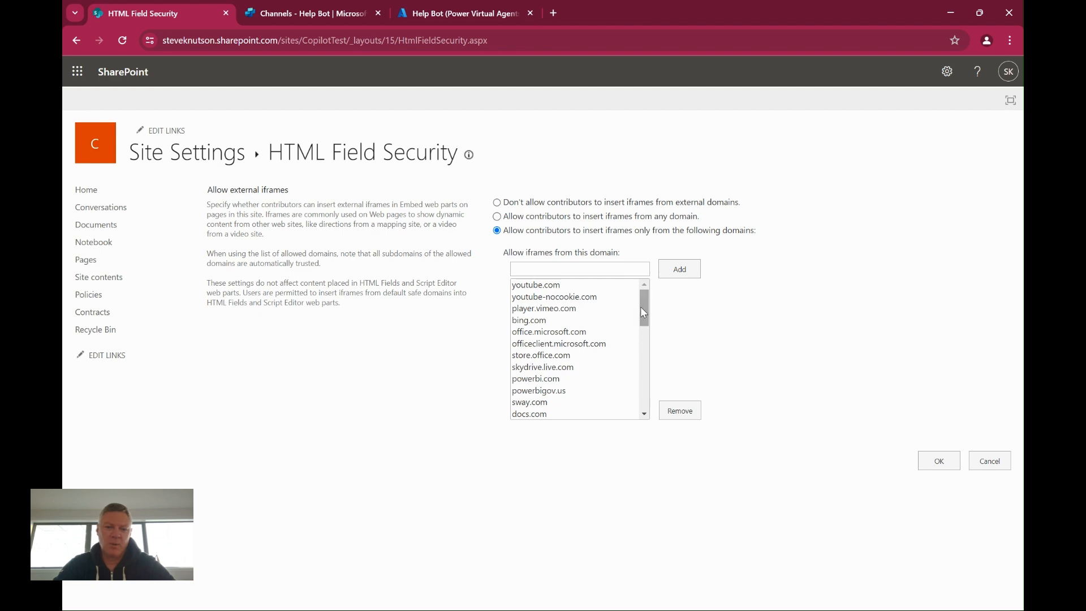
# Check the allowed iframe domains for copilotstudio.microsoft.com and leave HTML Field Security without making changes
pyautogui.moveTo(641, 308); pyautogui.dragTo(645, 419)
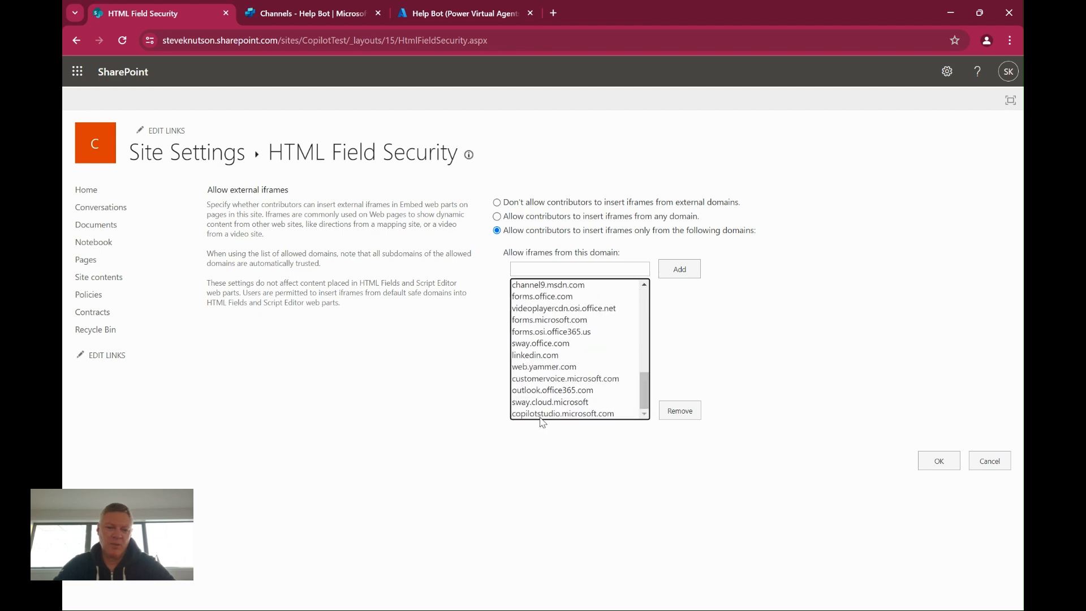
pyautogui.scroll(5, 514, 404)
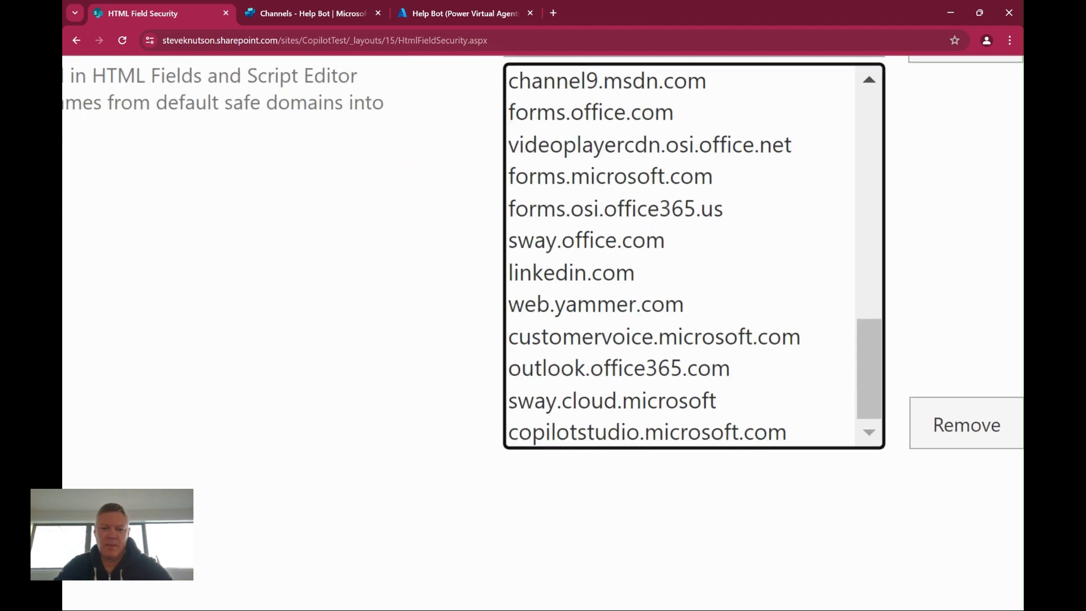
pyautogui.scroll(-5, 736, 403)
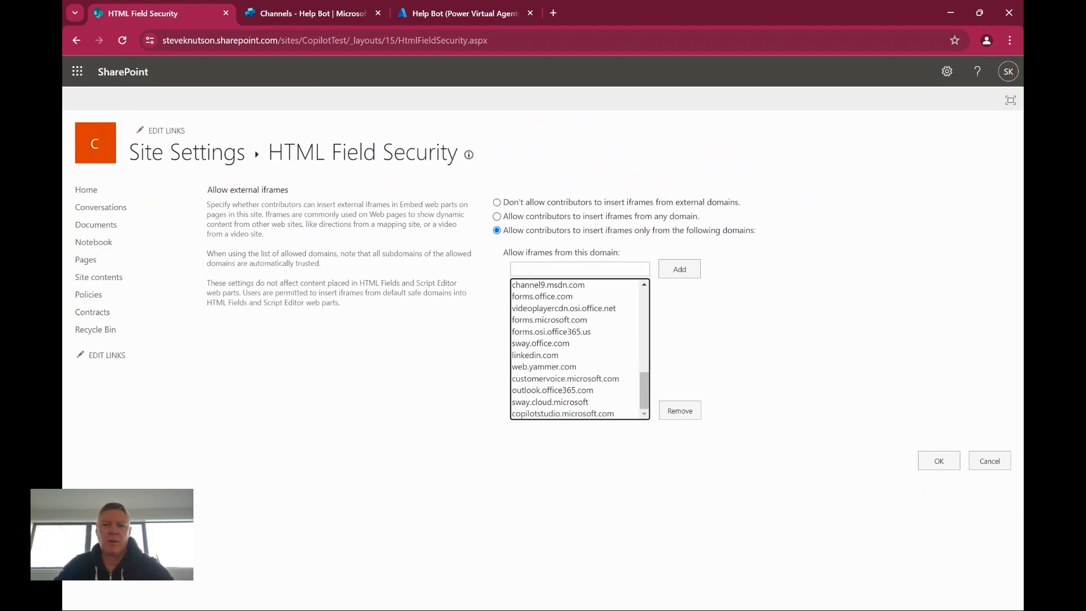
pyautogui.click(985, 461)
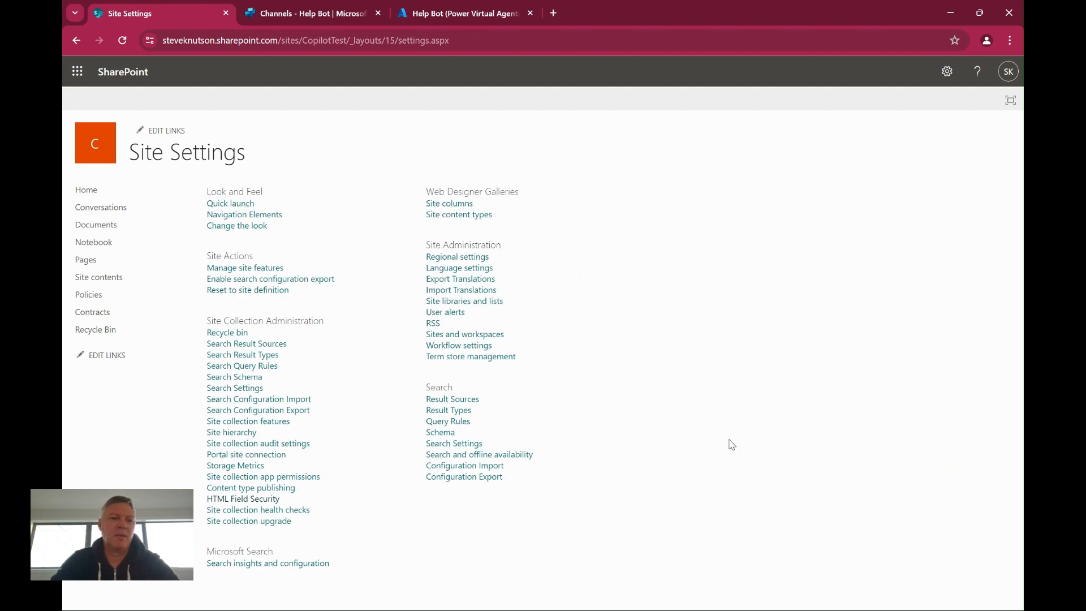
# Edit the CopilotTest home page, review the iframe code in Help Bot's Embed web part and republish the page
pyautogui.click(95, 194)
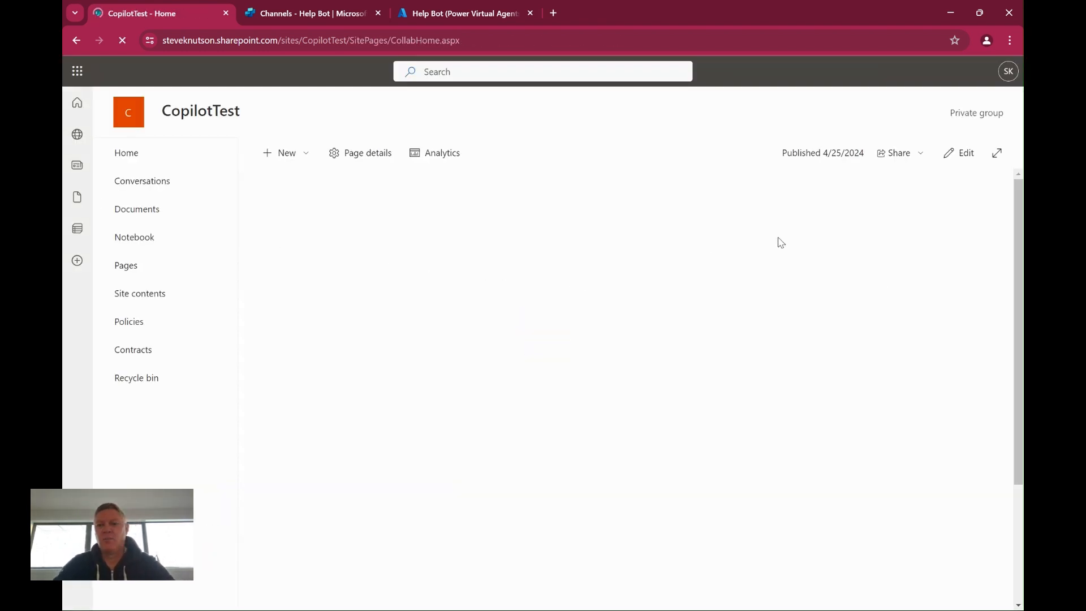
pyautogui.click(961, 158)
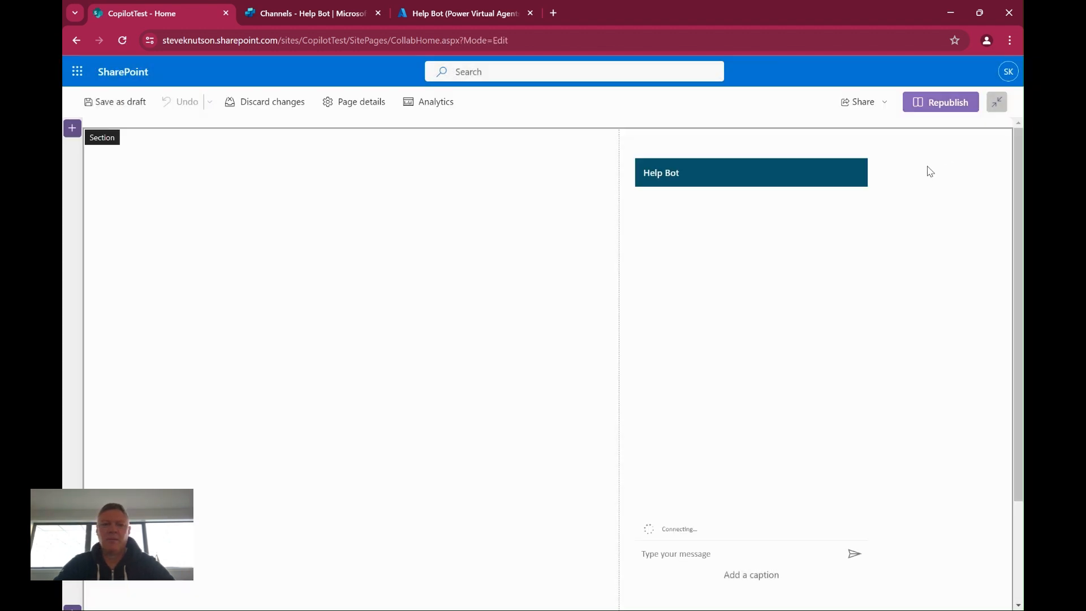
pyautogui.click(707, 148)
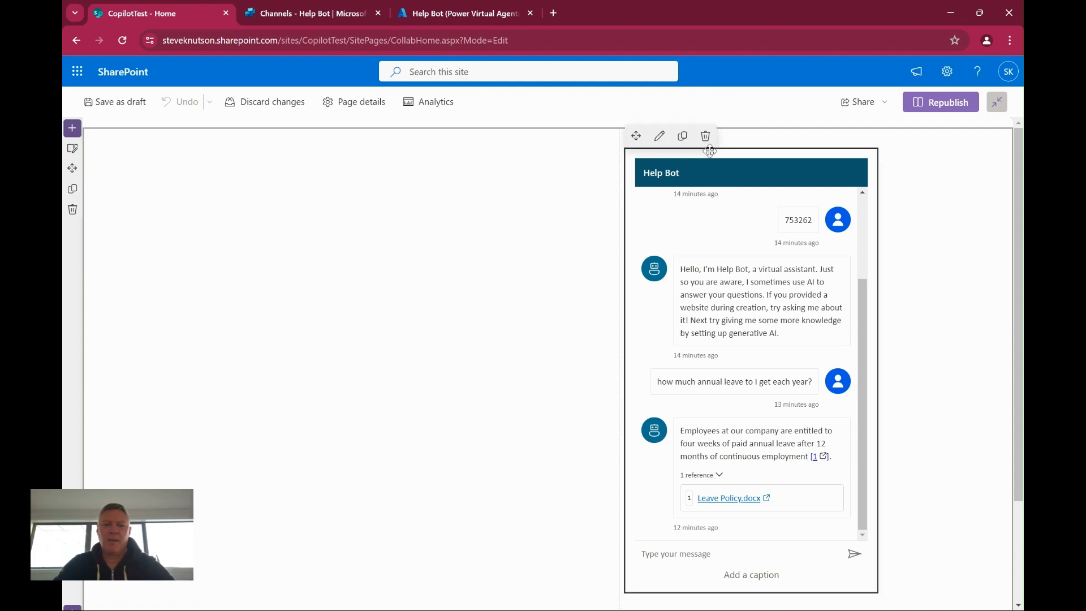
pyautogui.click(660, 137)
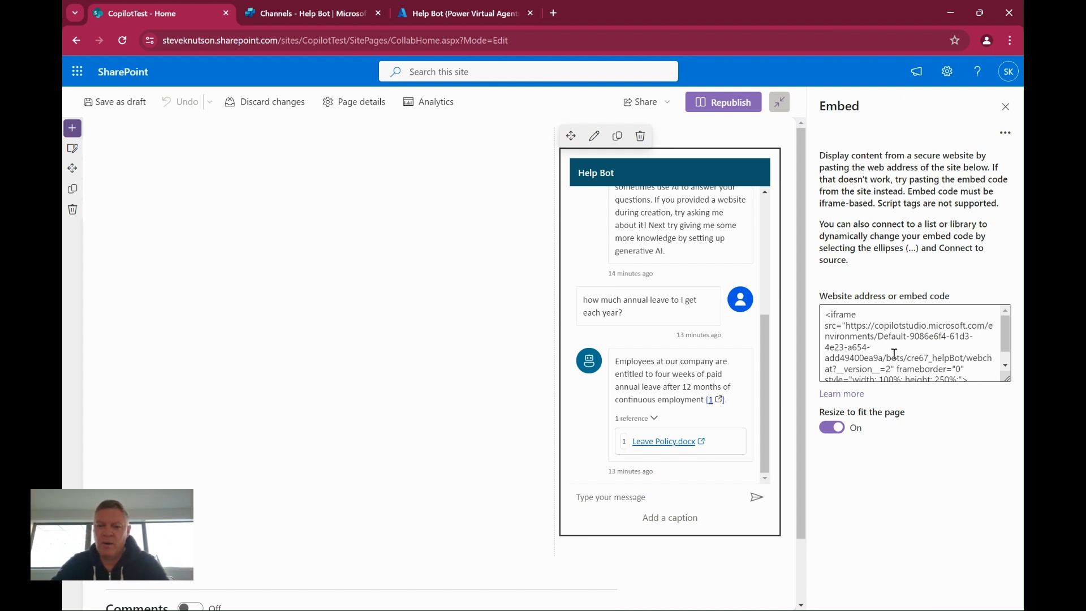
pyautogui.scroll(-1, 894, 354)
pyautogui.scroll(5, 886, 371)
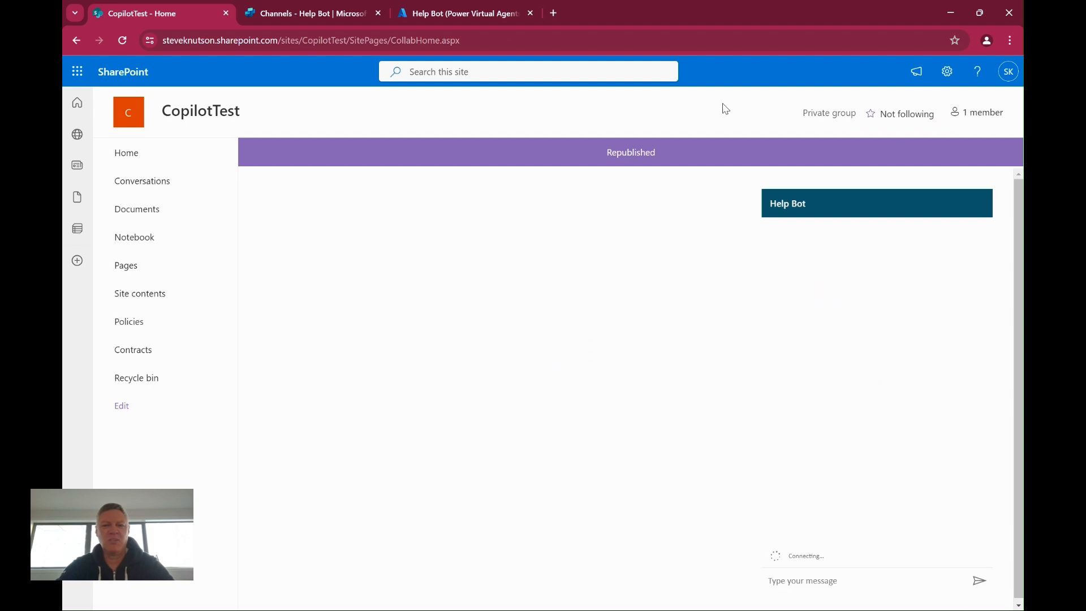
# Ask the embedded Help Bot on the SharePoint home page "how much sick leave do I get?"
pyautogui.scroll(4, 882, 399)
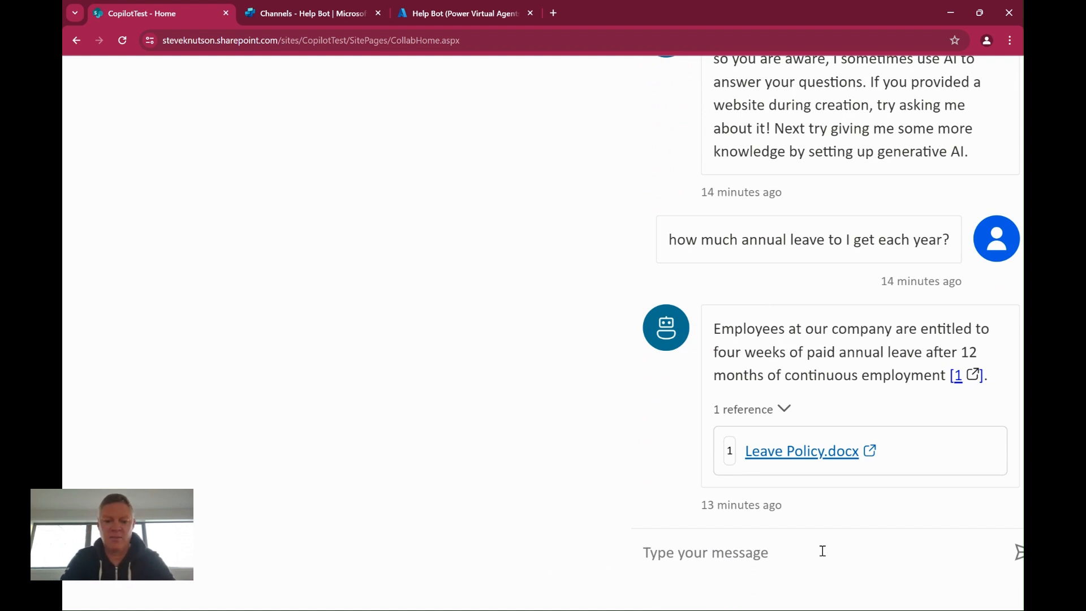
pyautogui.write('how mu')
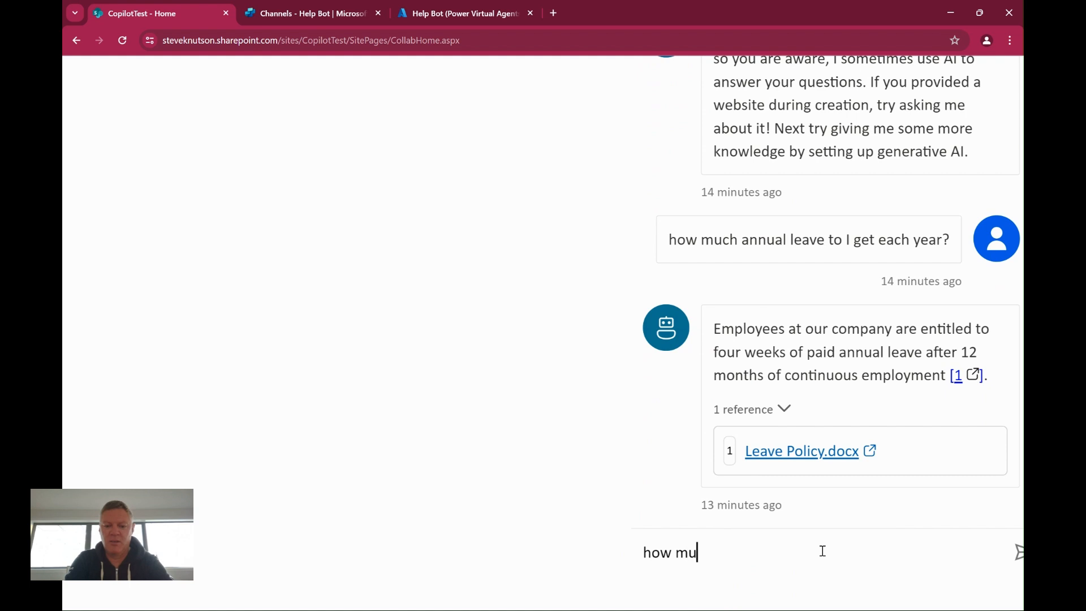
pyautogui.write('ch sic')
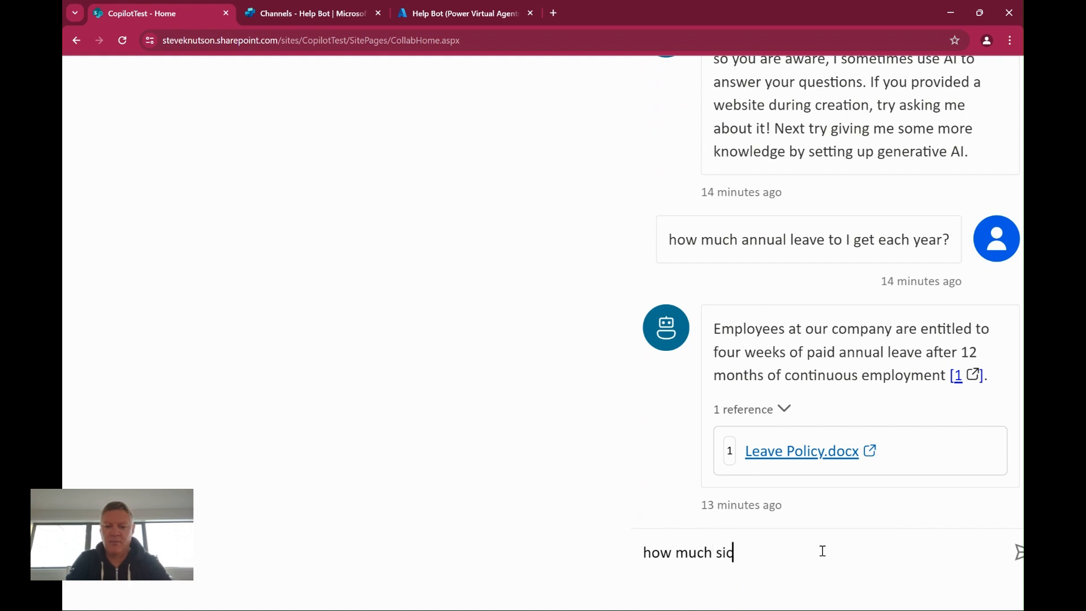
pyautogui.write('k leave do I ')
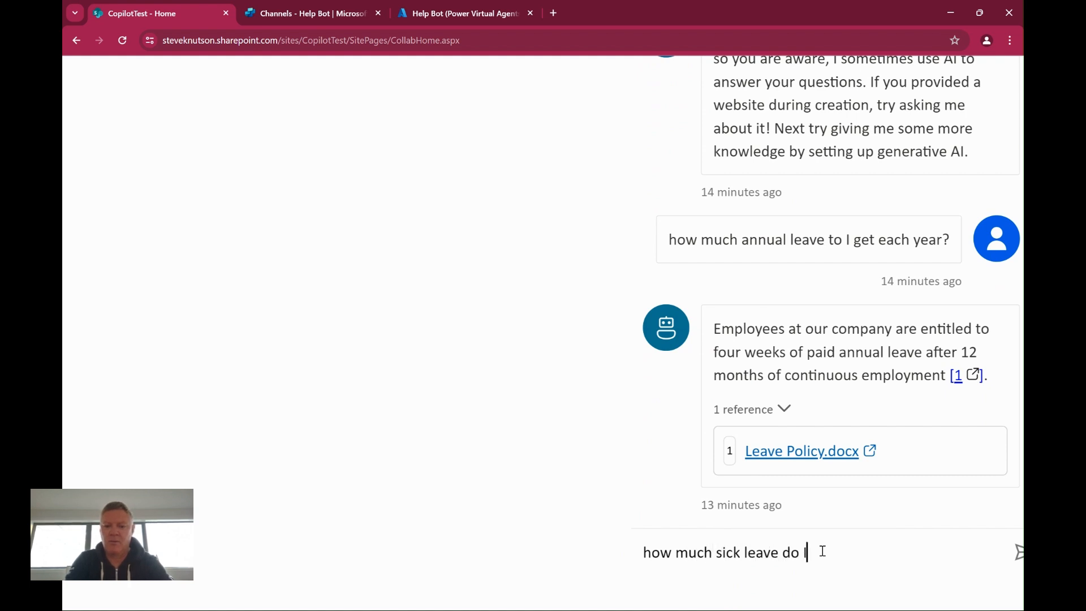
pyautogui.write('get?')
pyautogui.press('Return')
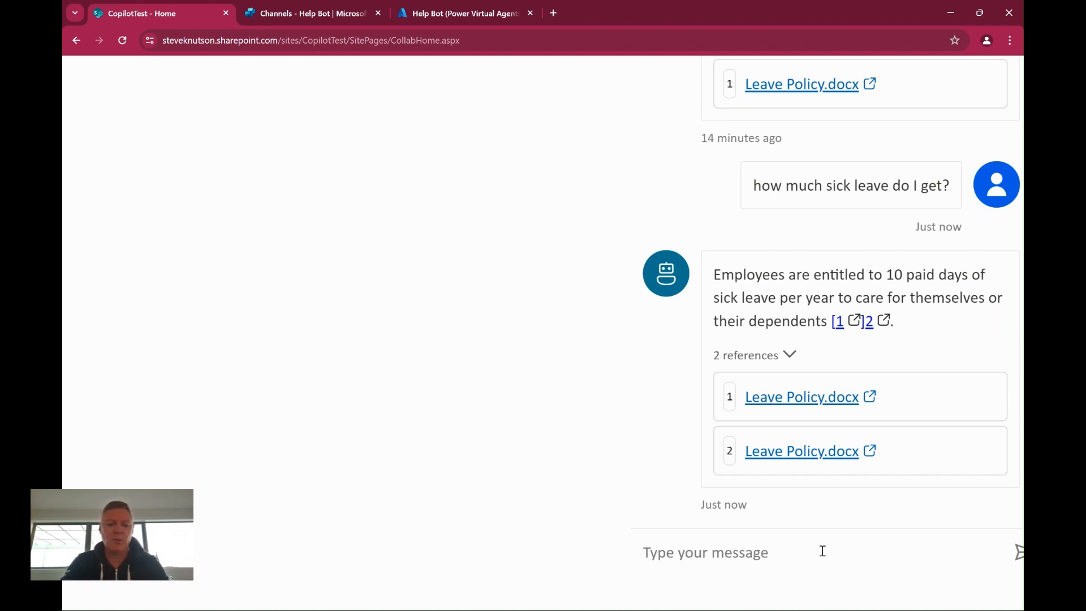
pyautogui.write('what is a')
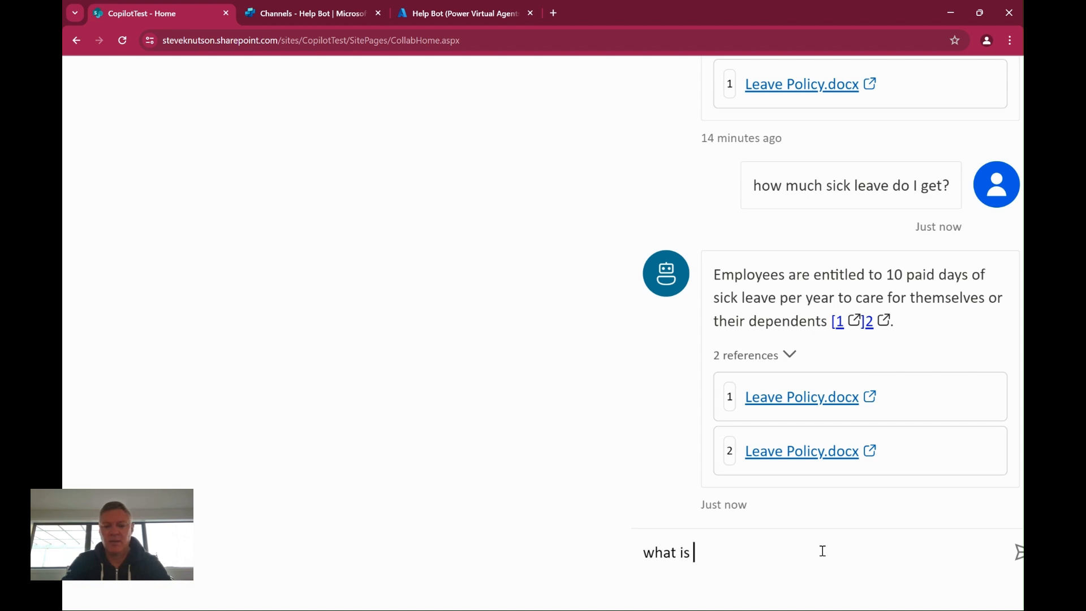
pyautogui.press('BackSpace')
pyautogui.press('BackSpace')
pyautogui.press('BackSpace')
pyautogui.press('BackSpace')
pyautogui.press('BackSpace')
pyautogui.press('BackSpace')
pyautogui.press('BackSpace')
pyautogui.press('BackSpace')
pyautogui.press('BackSpace')
pyautogui.press('BackSpace')
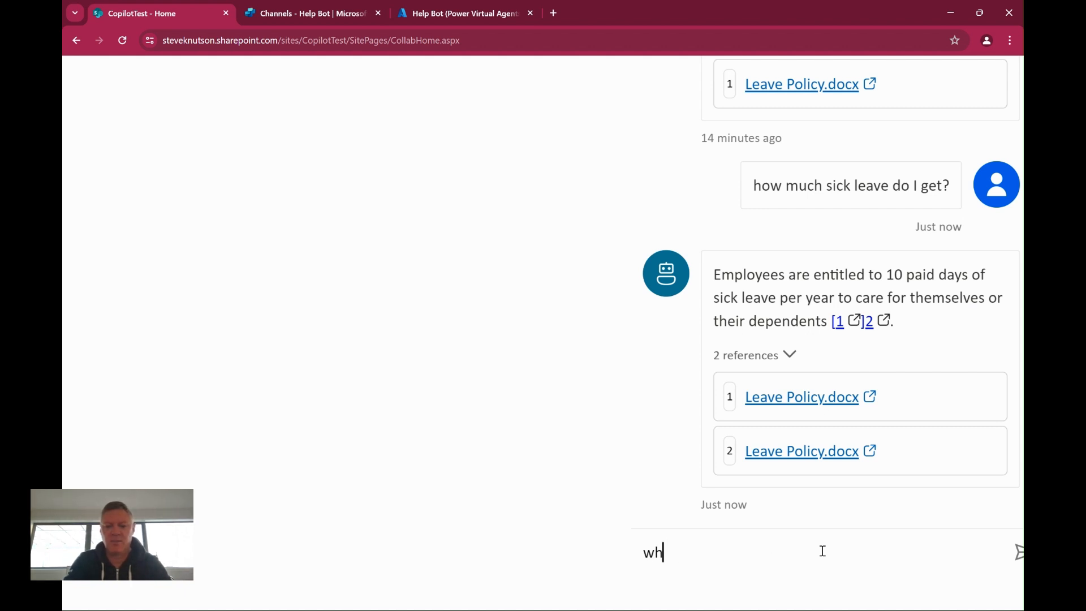
# Ask the embedded Help Bot "does SharePoint have a wiki?" and review its answer
pyautogui.write('does ShareP')
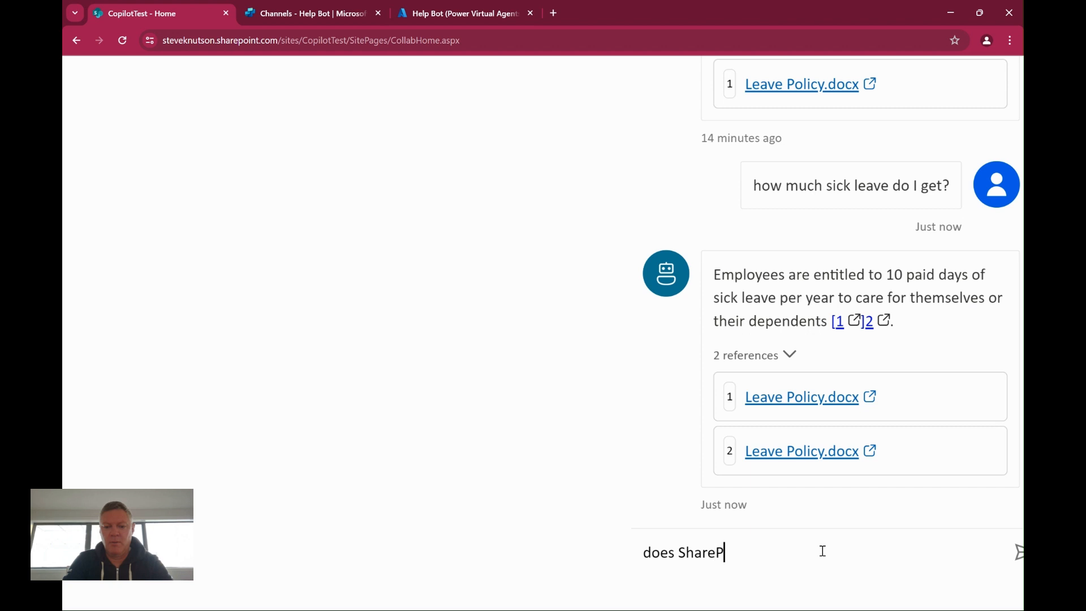
pyautogui.write('oint have a wiki?')
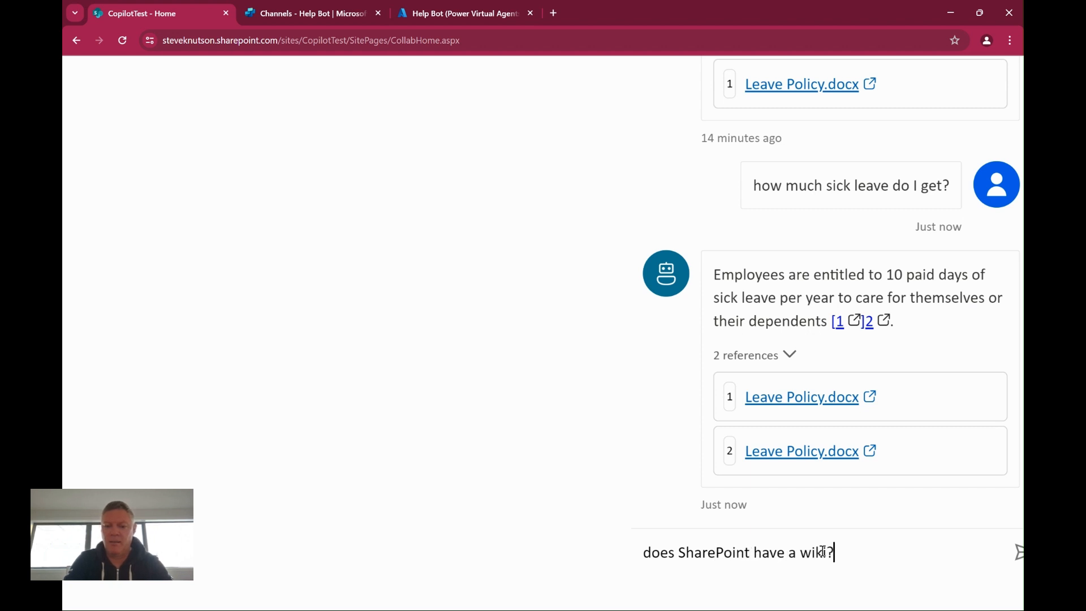
pyautogui.press('Return')
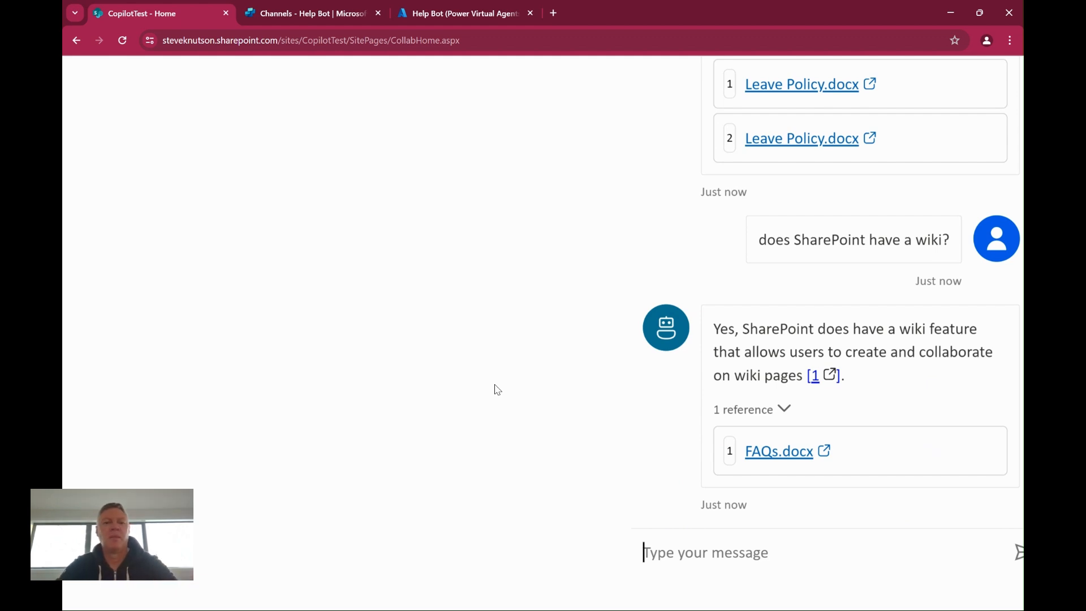
pyautogui.scroll(-5, 495, 385)
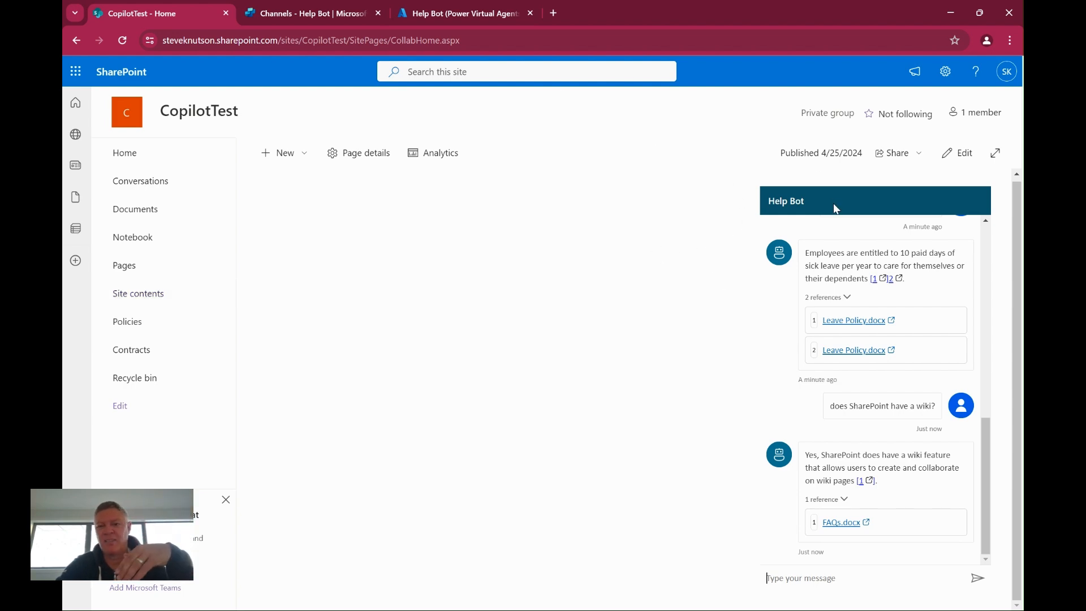
# Switch to Copilot Studio, close the Custom website details and review Help Bot's Microsoft Teams and Demo website channels
pyautogui.click(320, 13)
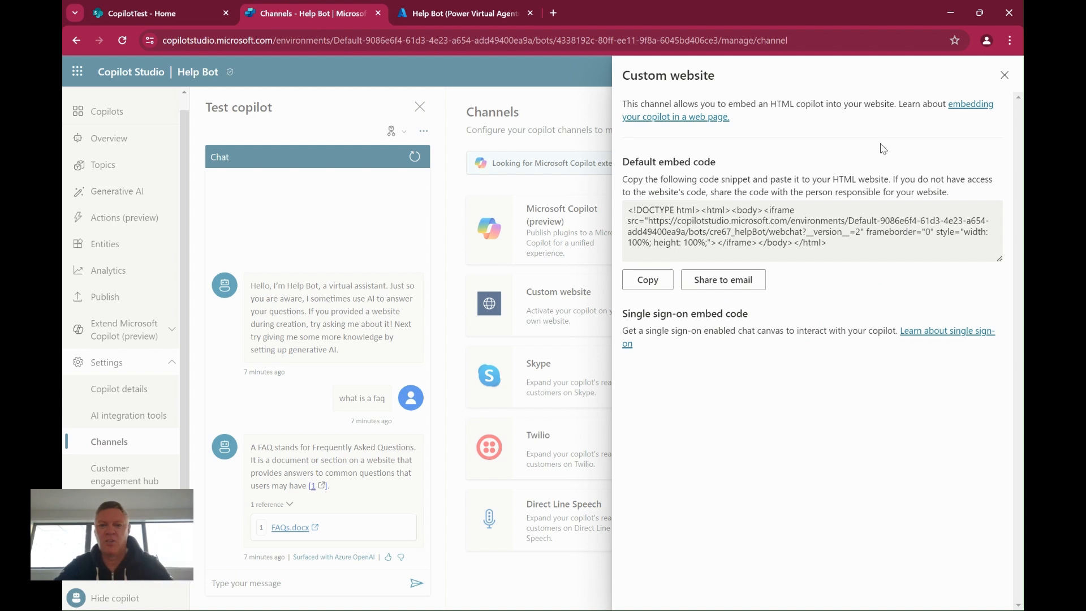
pyautogui.click(1005, 75)
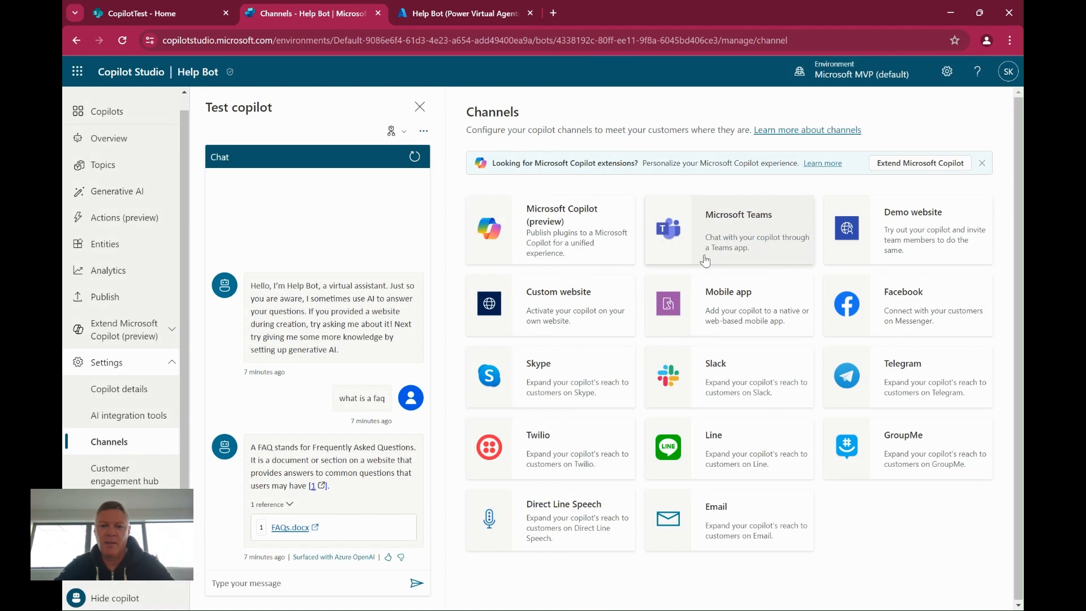
pyautogui.click(735, 256)
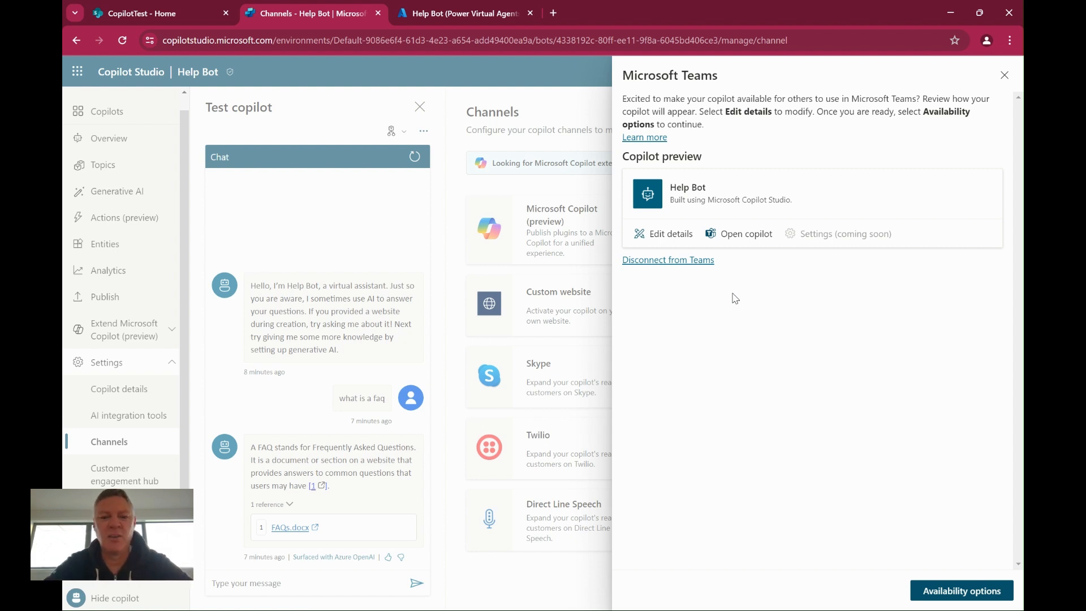
pyautogui.click(1004, 75)
pyautogui.click(887, 238)
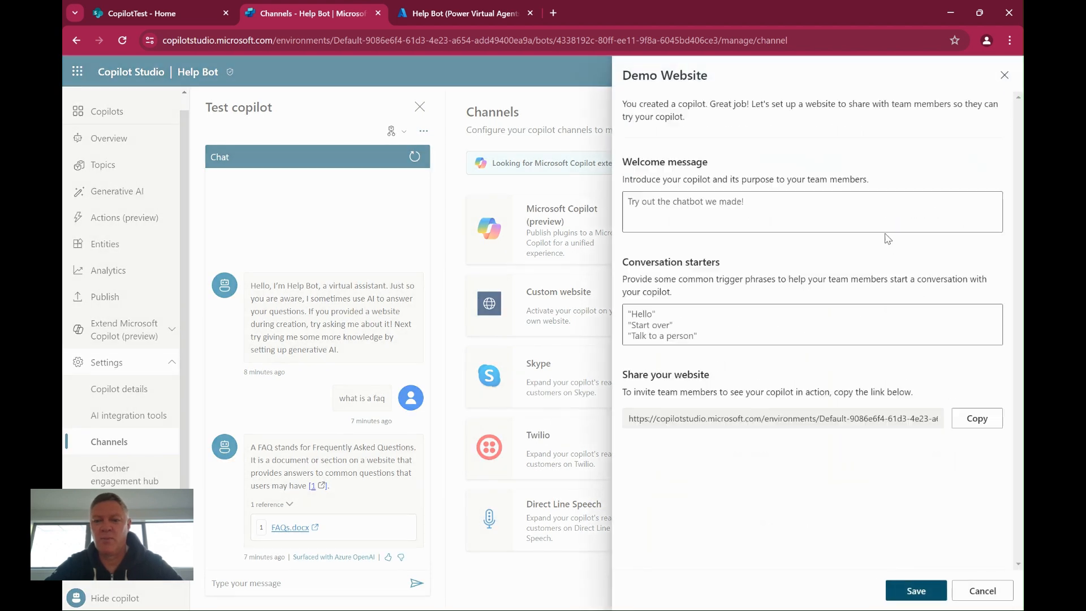
# Copy Help Bot's Demo Website share link and open it in a new browser tab
pyautogui.click(809, 420)
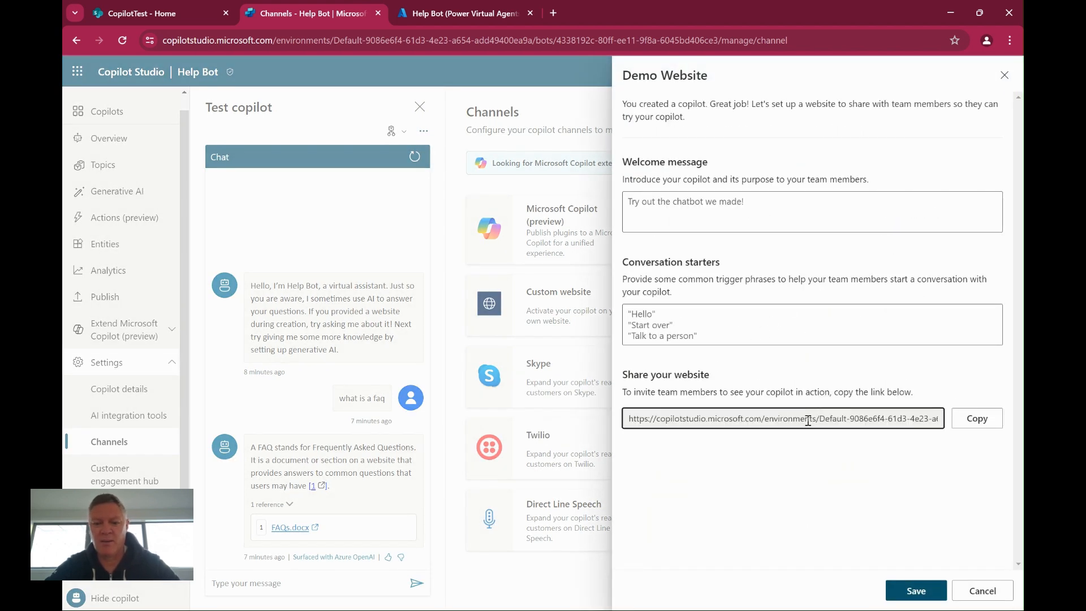
pyautogui.click(977, 419)
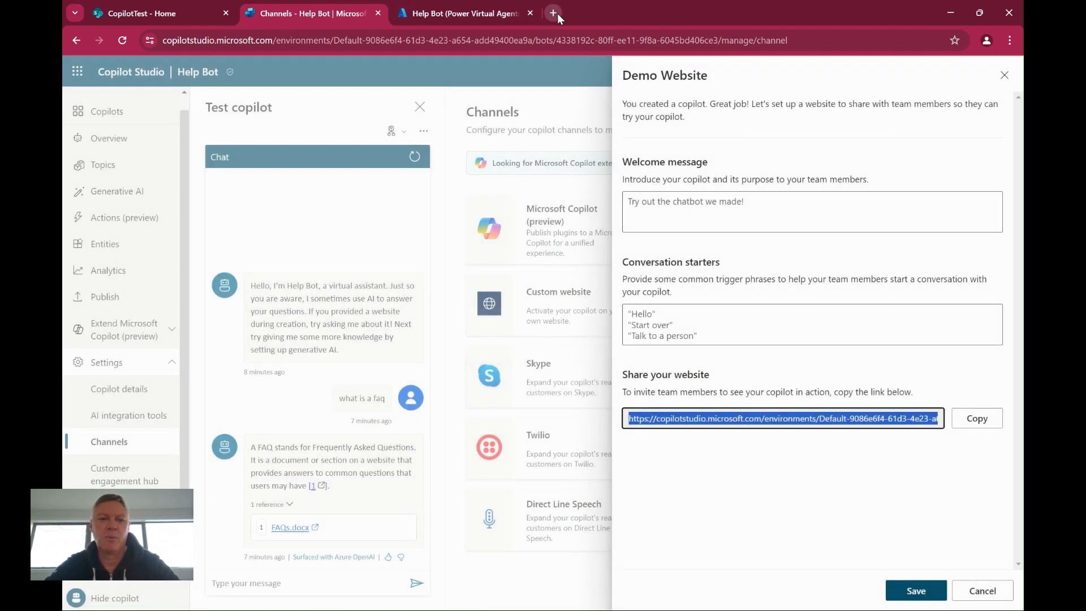
pyautogui.click(557, 12)
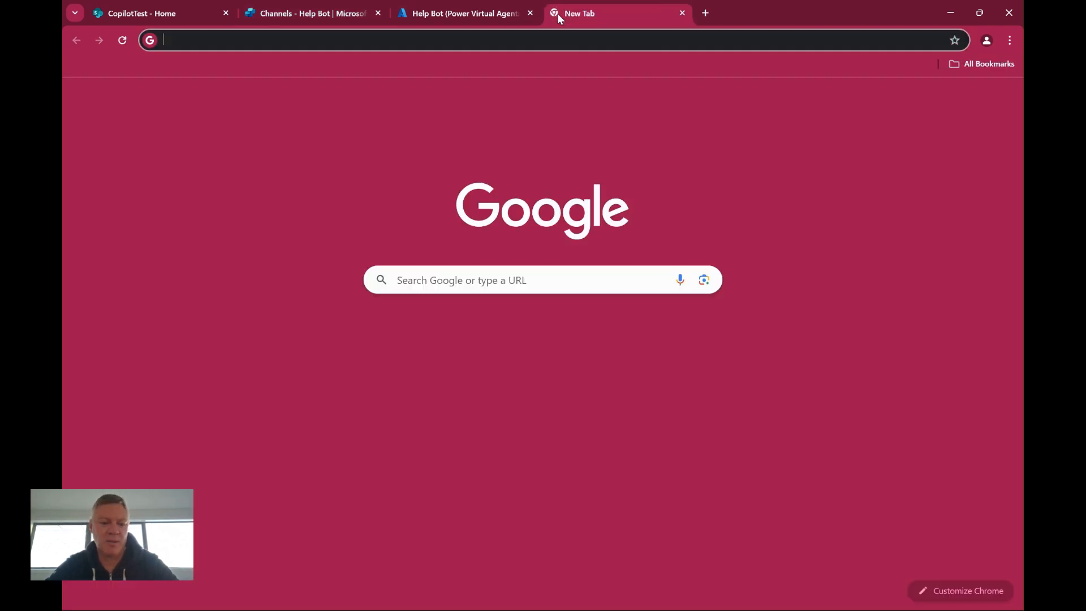
pyautogui.hotkey('ctrl', 'v')
pyautogui.press('Return')
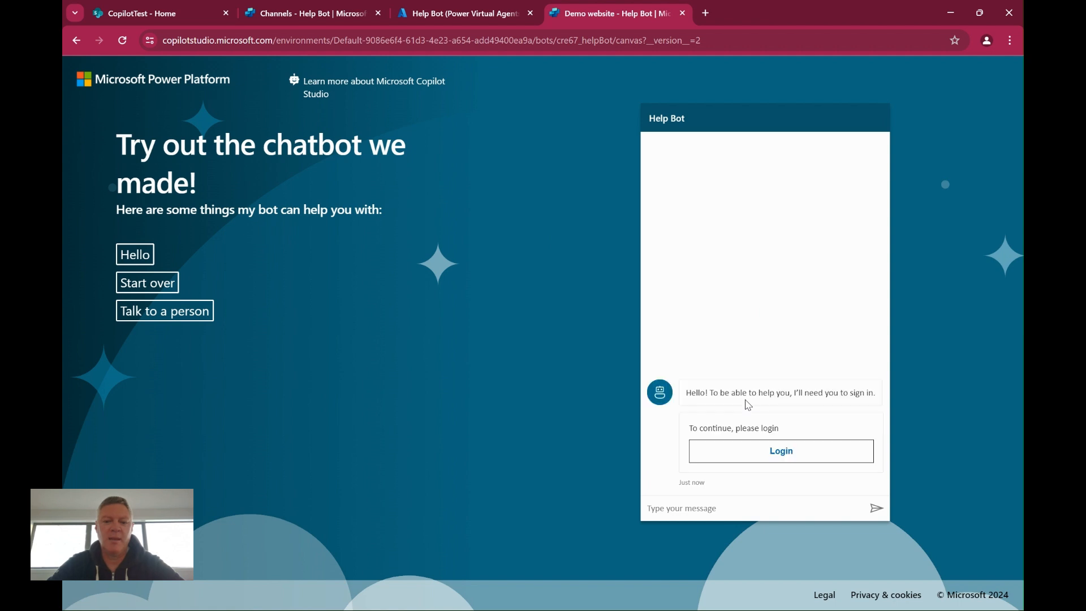
# Log in to Help Bot on the demo website by copying the validation code and sending it in the chat
pyautogui.click(790, 456)
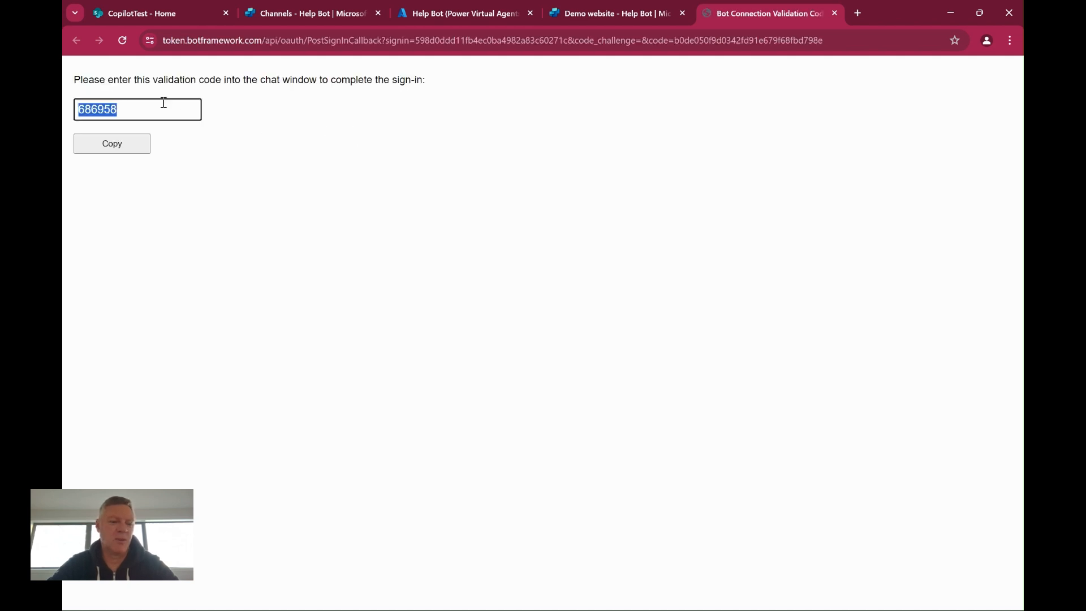
pyautogui.click(124, 143)
pyautogui.click(627, 16)
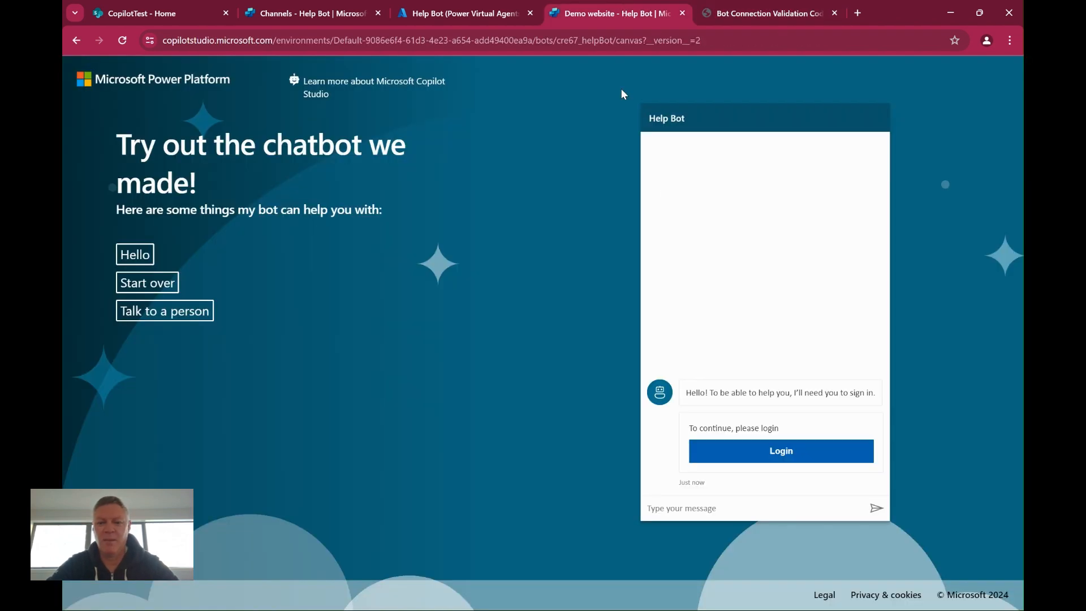
pyautogui.click(773, 504)
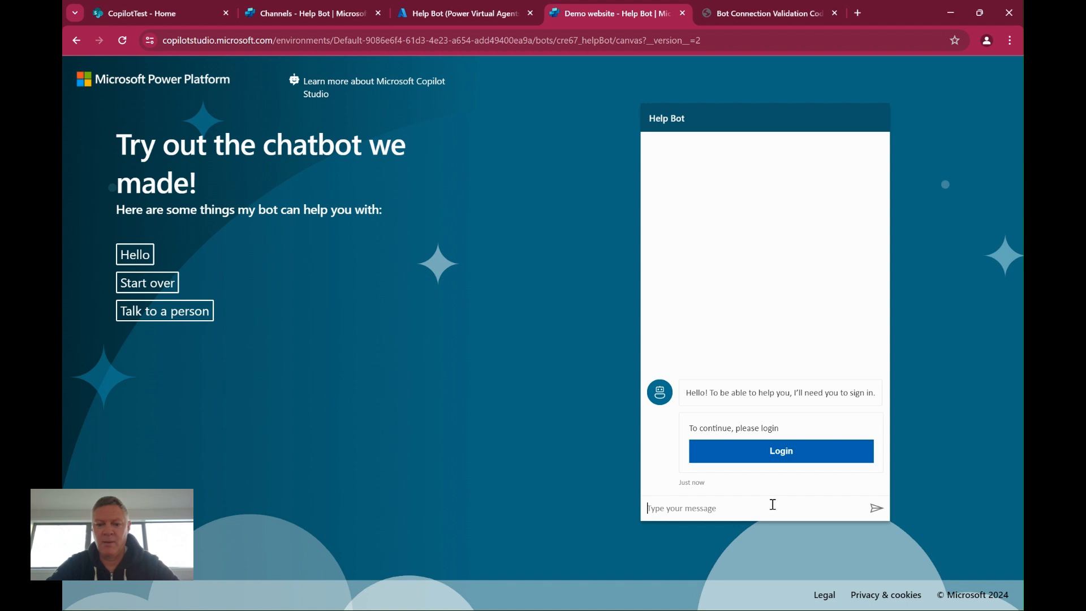
pyautogui.hotkey('ctrl', 'v')
pyautogui.press('Return')
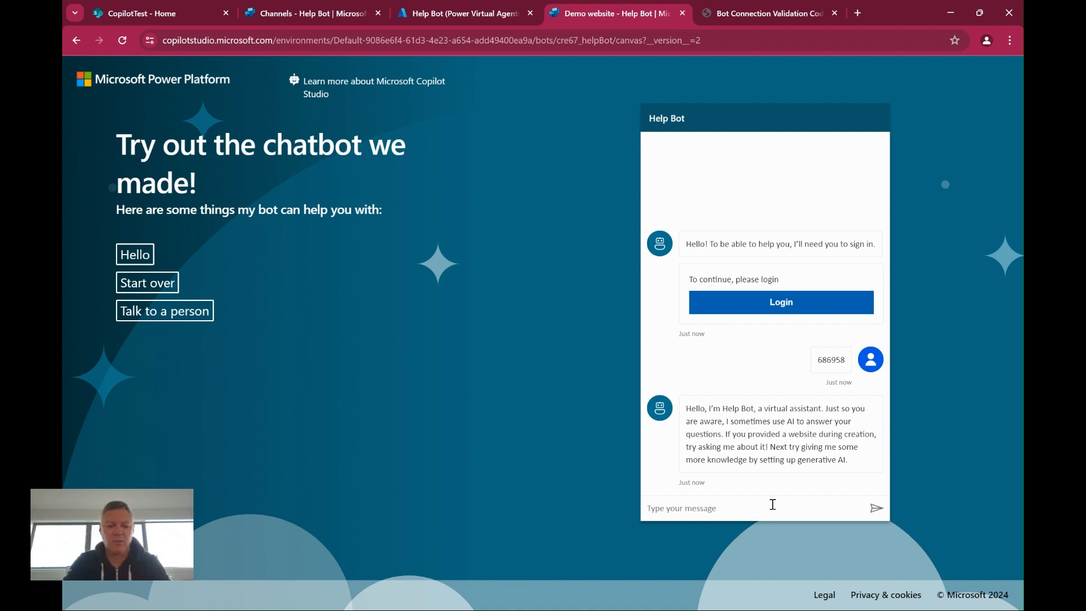
# Ask Help Bot on the demo website "what is insurance?" and review its answer and reference
pyautogui.write('what is')
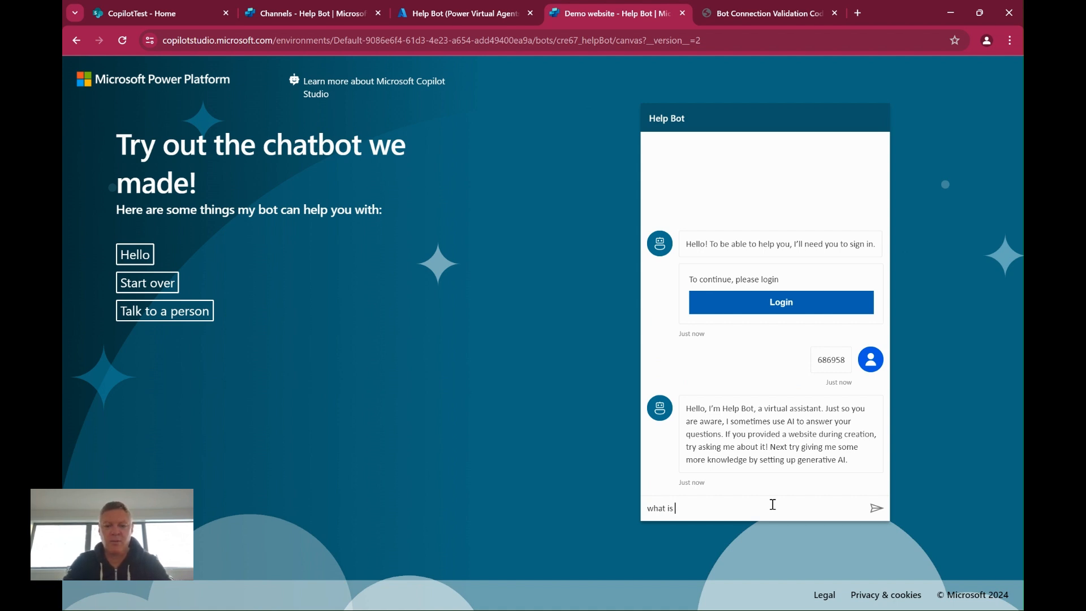
pyautogui.write(' insurance?')
pyautogui.press('Return')
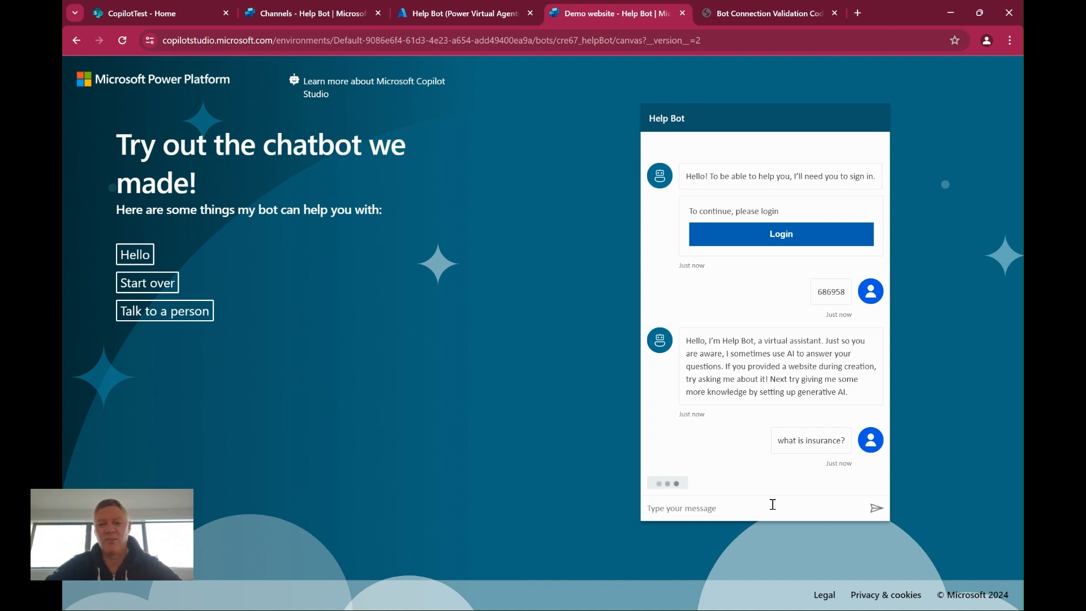
pyautogui.scroll(5, 773, 505)
pyautogui.scroll(-2, 581, 332)
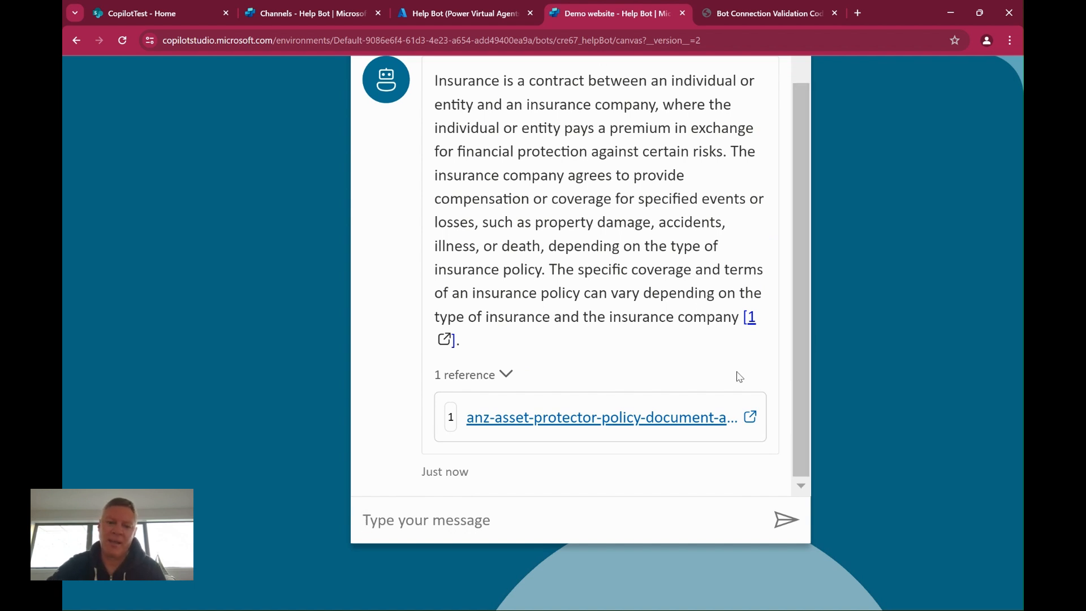
pyautogui.scroll(3, 707, 311)
pyautogui.scroll(-2, 678, 320)
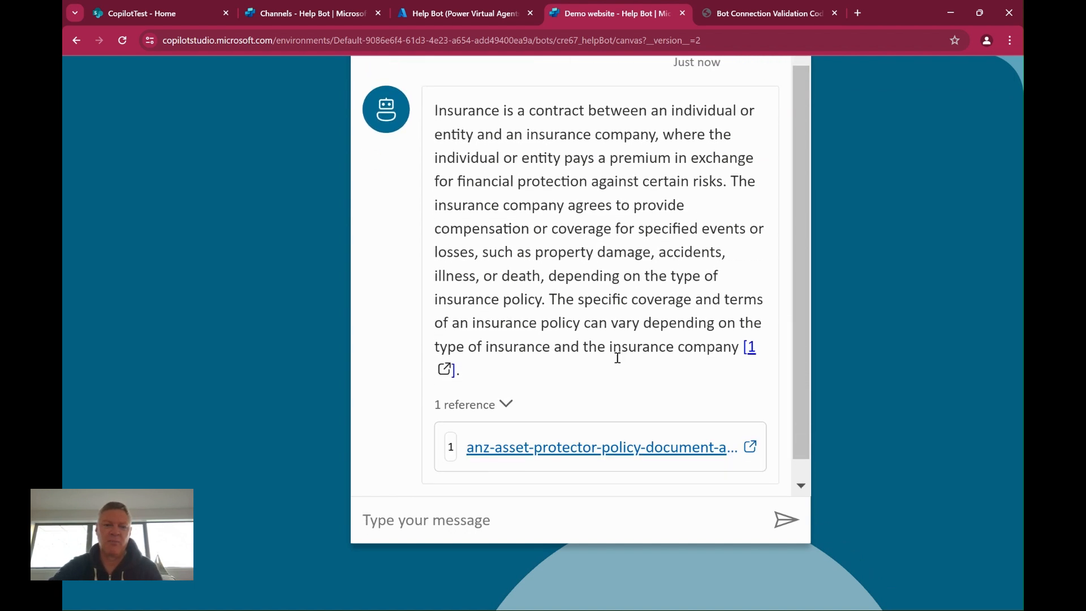
pyautogui.scroll(2, 562, 375)
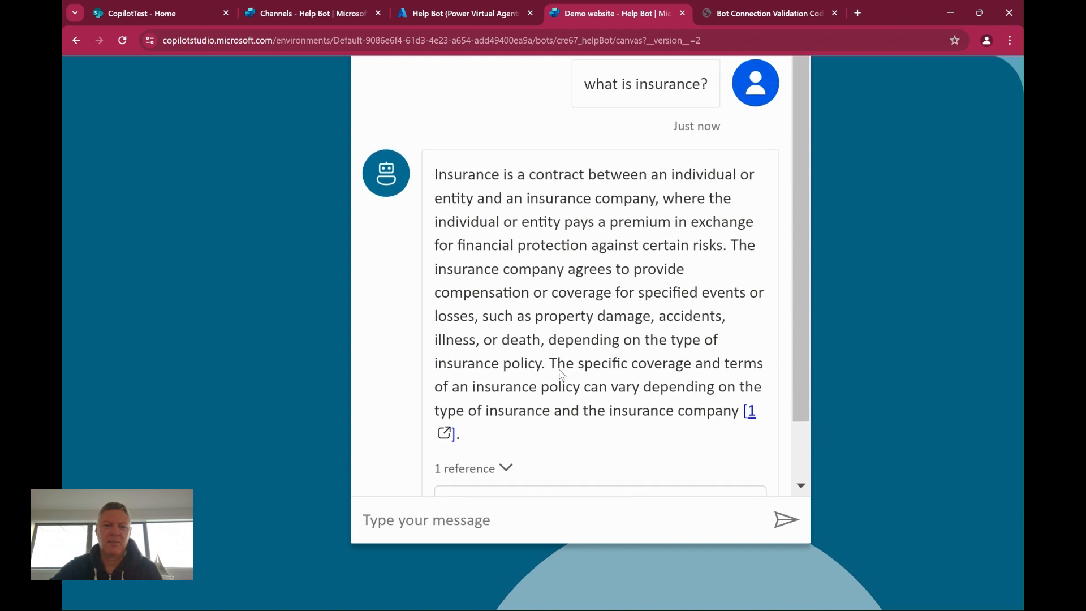